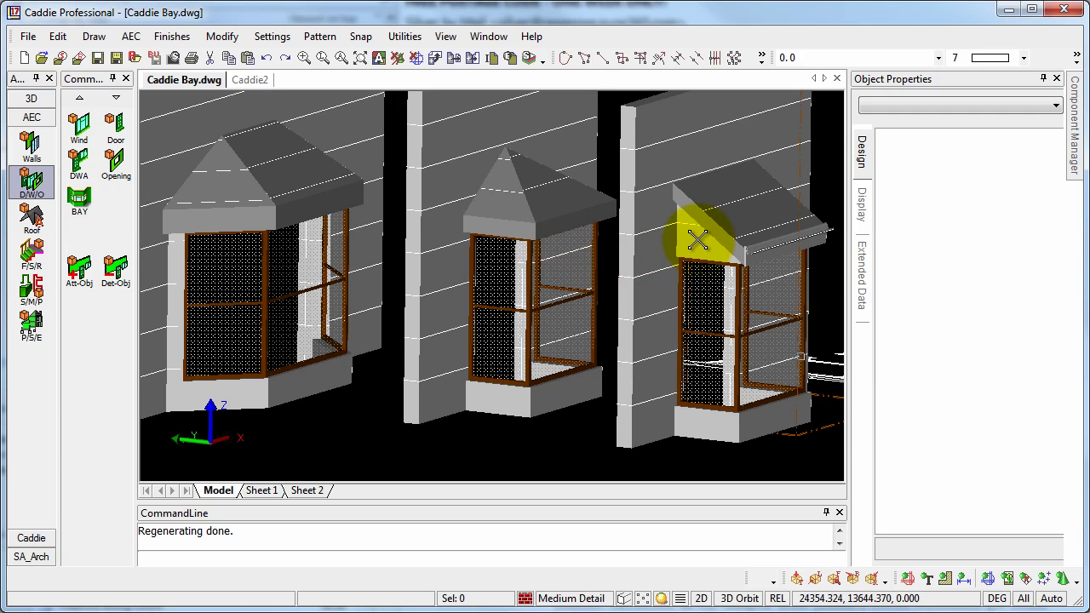
# Step: Switch to Top View and bring the right bay's roof section into view
pyautogui.moveTo(705, 285); pyautogui.dragTo(668, 291, button='middle')
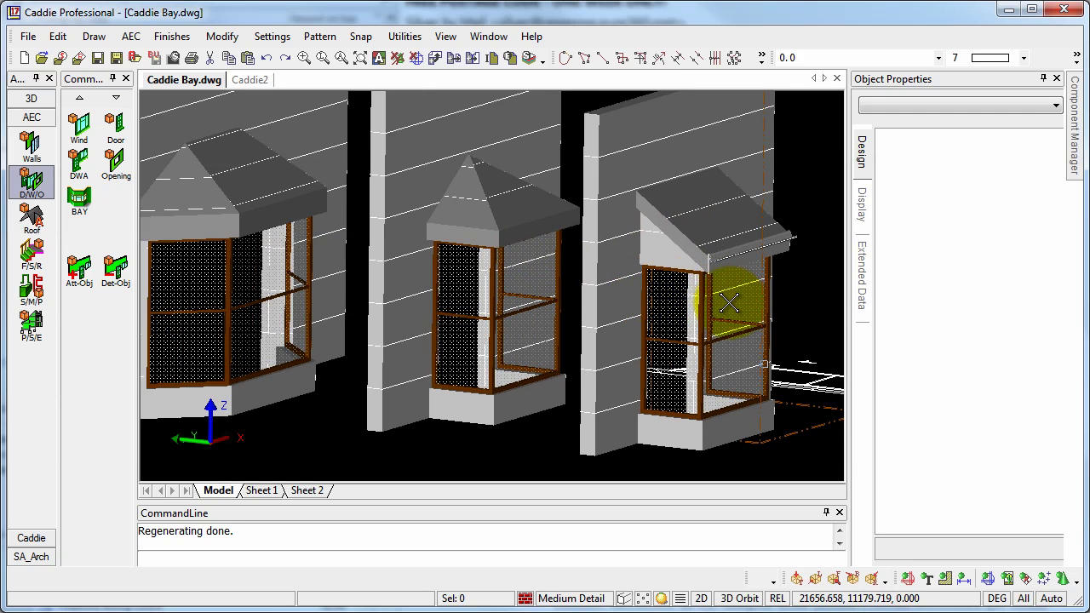
pyautogui.click(445, 35)
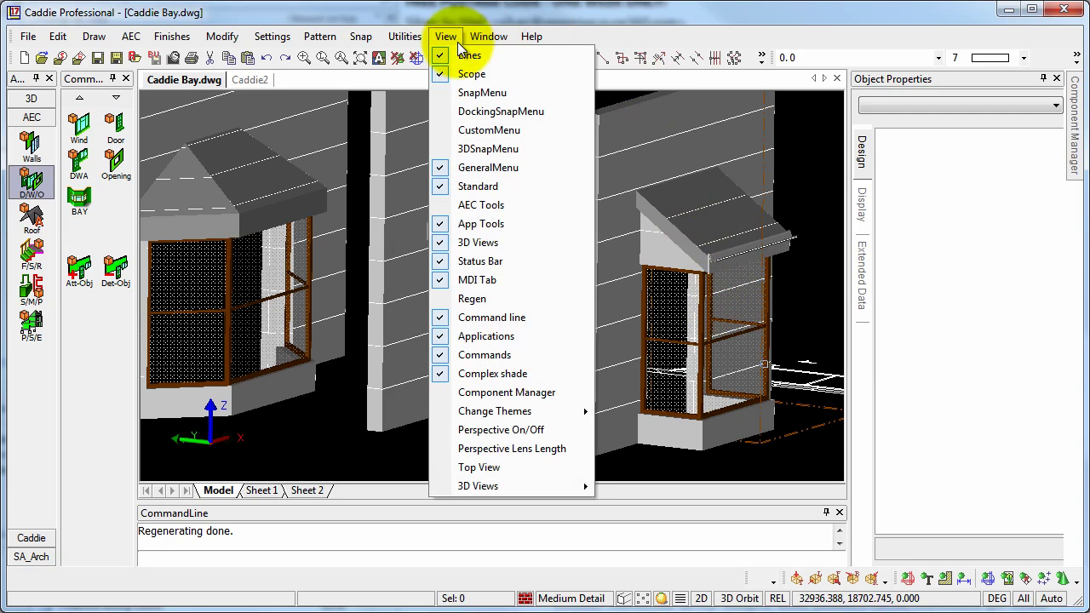
pyautogui.click(515, 470)
pyautogui.scroll(3, 761, 358)
pyautogui.moveTo(724, 281); pyautogui.dragTo(518, 280, button='middle')
# Step: Zoom in on the roof section, then shift the drawing to an empty area
pyautogui.scroll(2, 535, 223)
pyautogui.scroll(2, 477, 213)
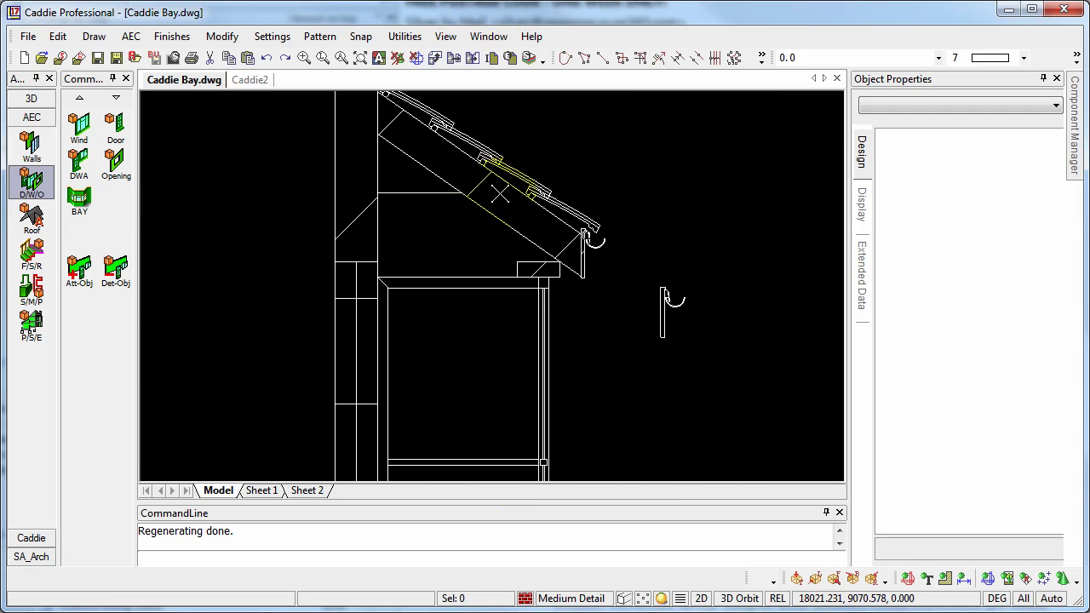
pyautogui.scroll(-5, 666, 297)
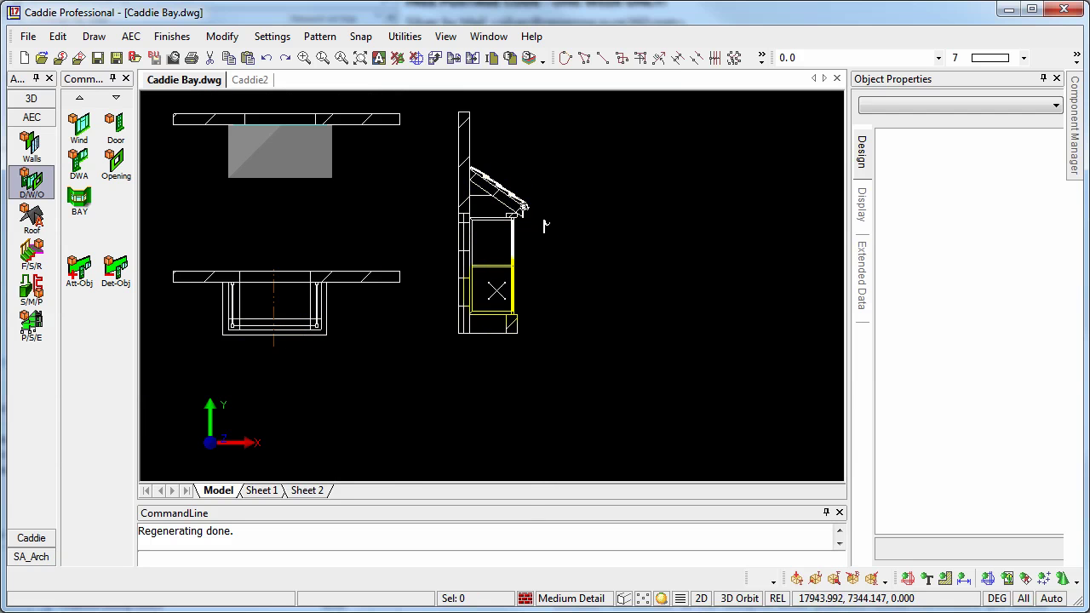
pyautogui.scroll(-3, 634, 298)
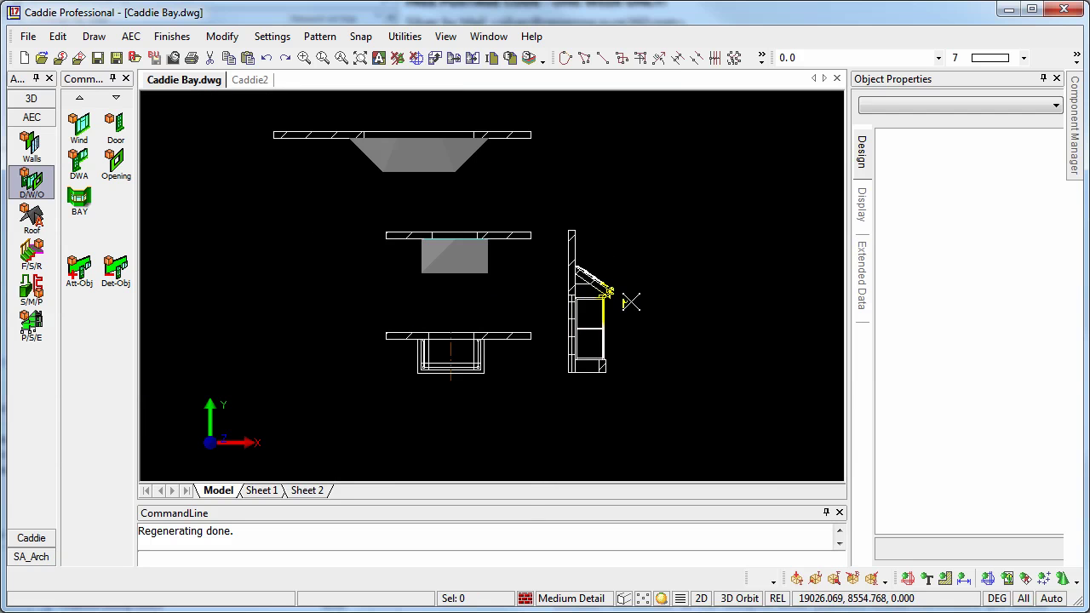
pyautogui.moveTo(632, 302)
pyautogui.mouseDown(button='middle')
pyautogui.moveTo(491, 332)
pyautogui.moveTo(307, 331)
pyautogui.mouseUp(button='middle')
# Step: Draw a horizontal Q-Wall, 200 wide and 4000 high, across the blank area
pyautogui.moveTo(625, 372); pyautogui.dragTo(475, 376, button='middle')
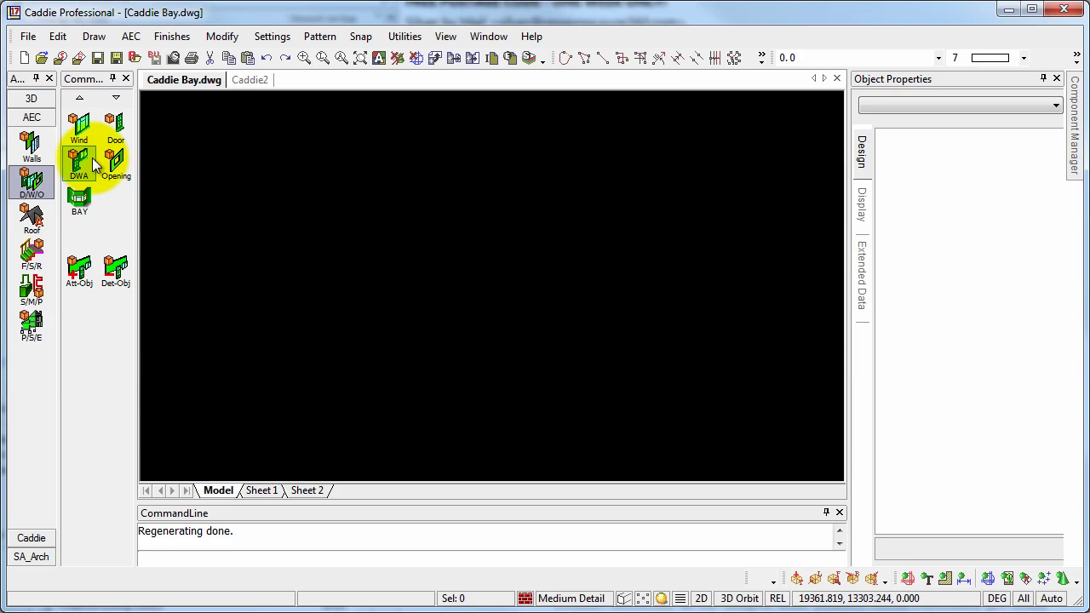
pyautogui.click(31, 147)
pyautogui.click(116, 126)
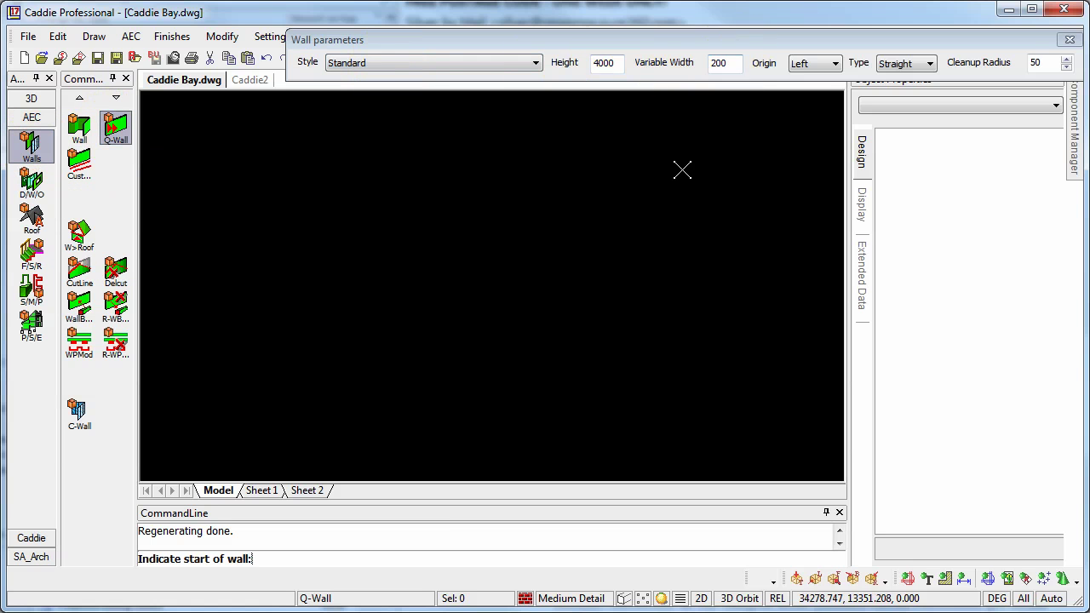
pyautogui.click(717, 167)
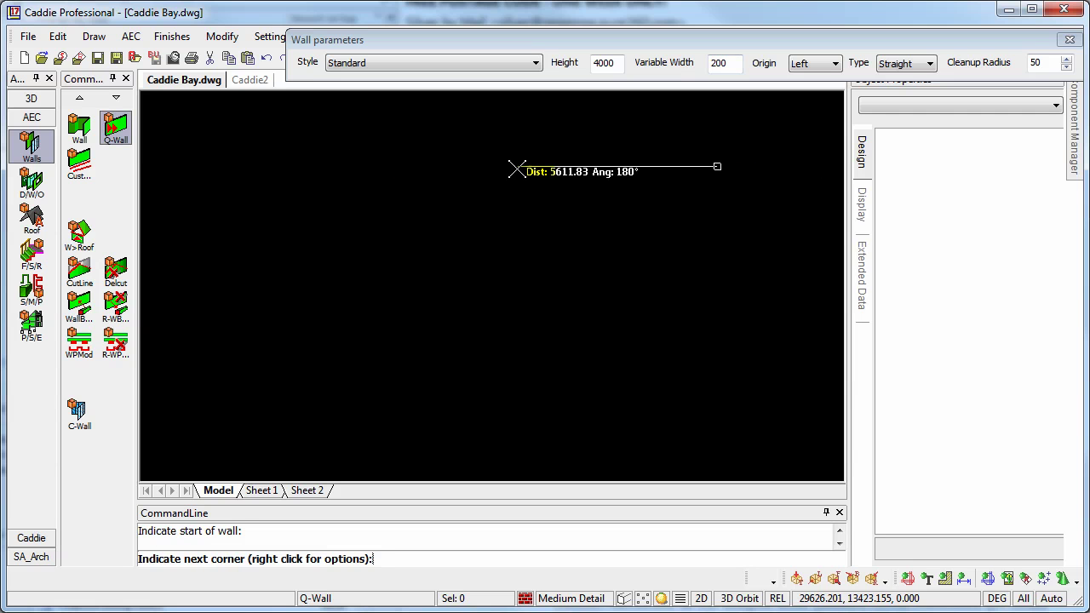
pyautogui.click(570, 169)
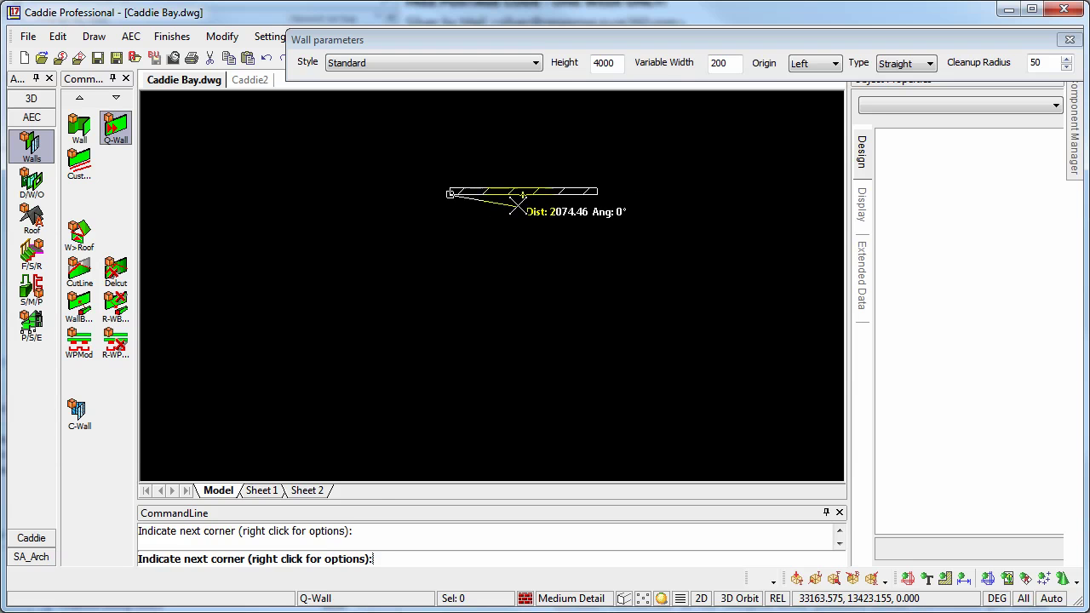
pyautogui.moveTo(643, 171); pyautogui.dragTo(523, 198, button='middle')
pyautogui.press('Escape')
pyautogui.scroll(5, 522, 197)
pyautogui.scroll(-1, 516, 199)
# Step: Set up a rectangular bay: width 1670, depth 860, height 2175, pitch 35, fascia 200
pyautogui.click(29, 188)
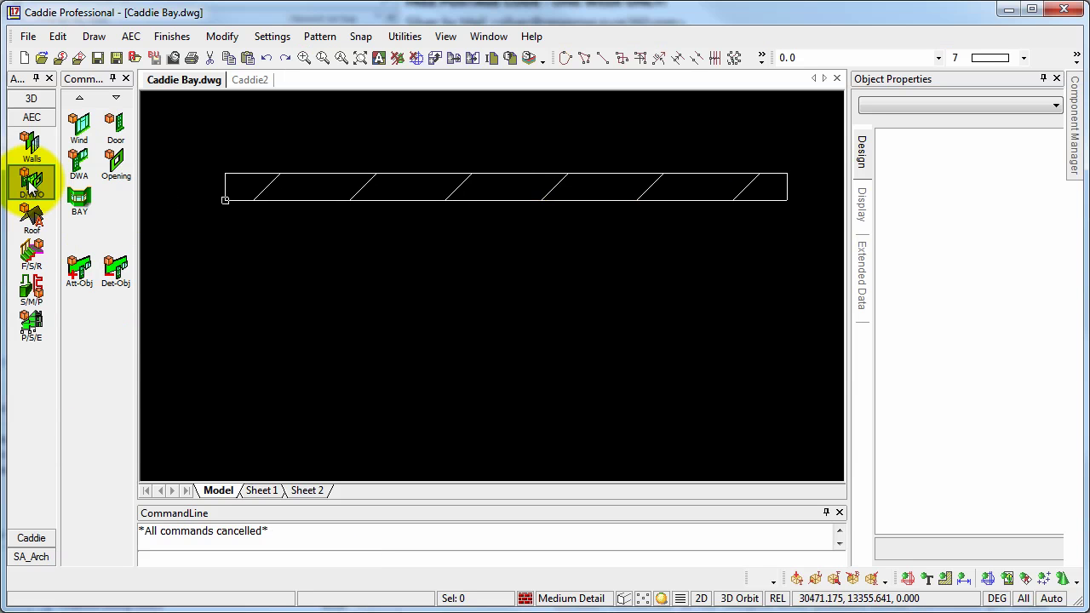
pyautogui.click(77, 206)
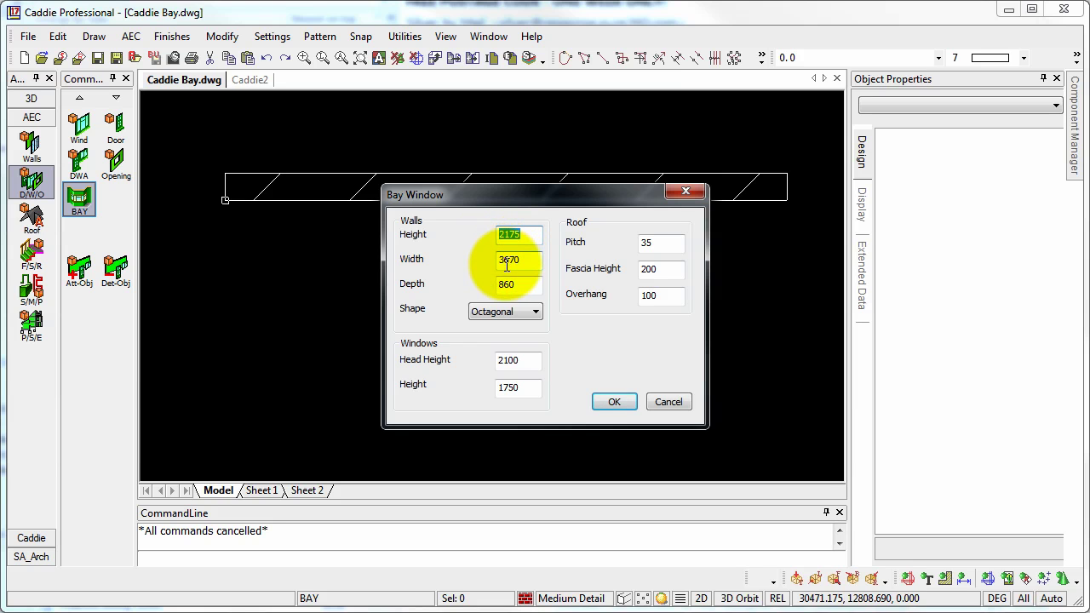
pyautogui.click(511, 312)
pyautogui.click(503, 324)
pyautogui.moveTo(504, 259); pyautogui.dragTo(500, 261)
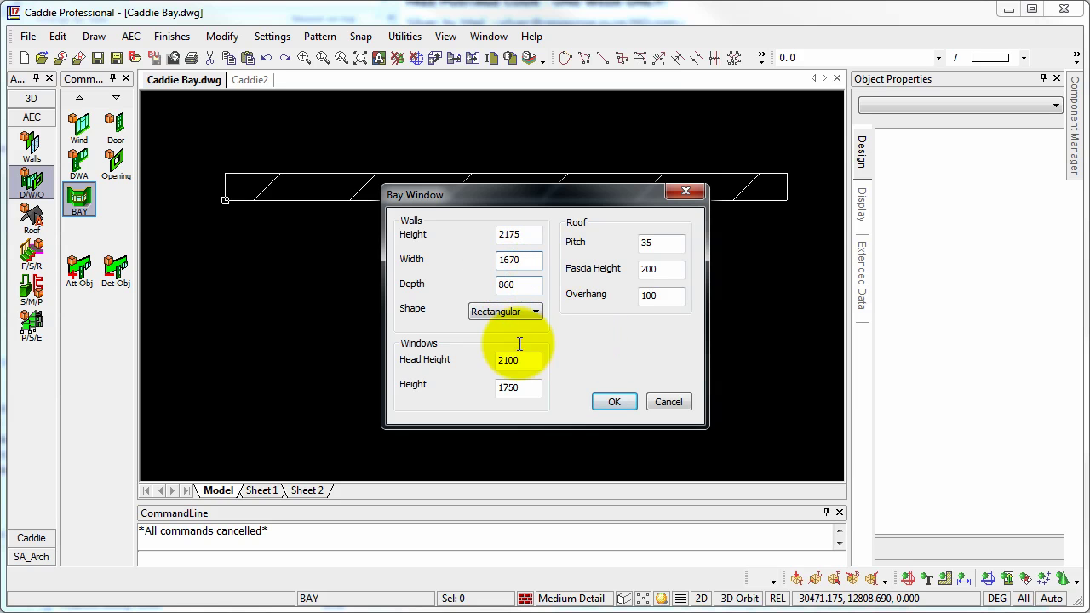
pyautogui.click(528, 284)
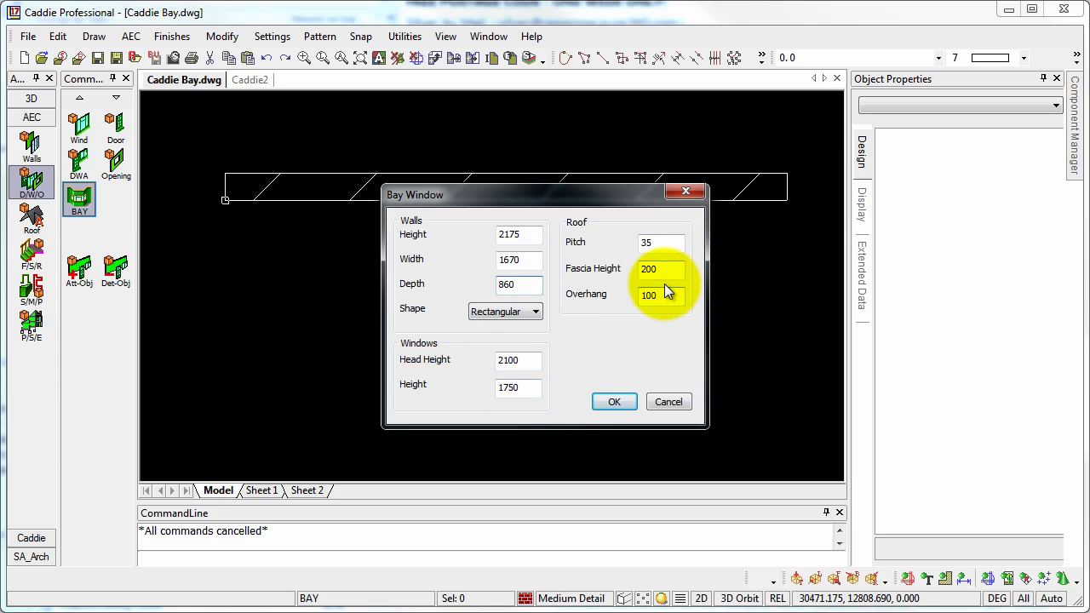
pyautogui.click(614, 400)
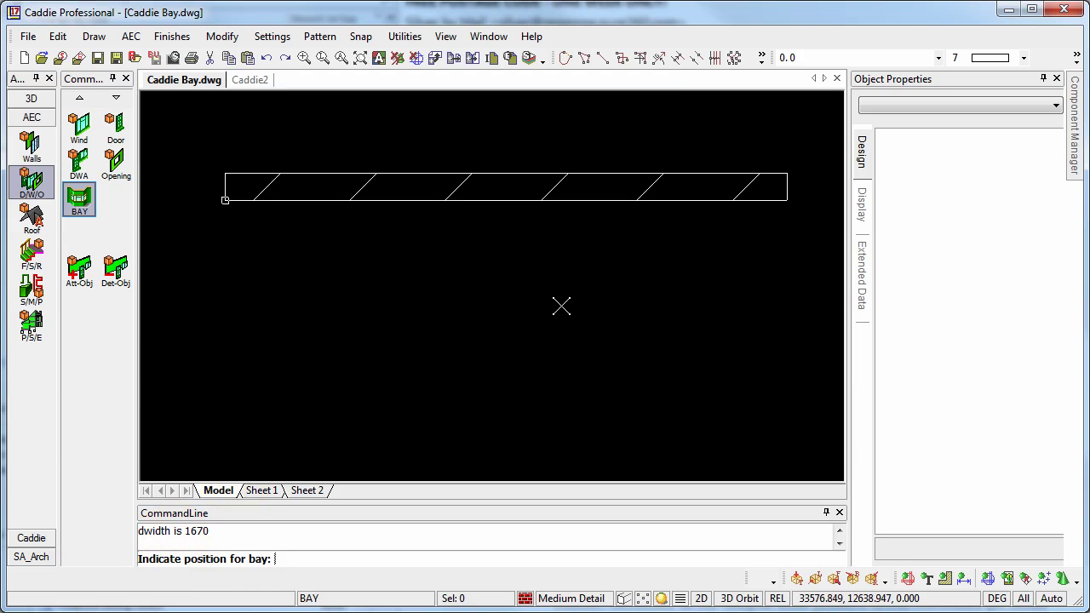
# Step: Place the bay on the new wall with freehand snap, projecting from its lower side
pyautogui.rightClick(567, 284)
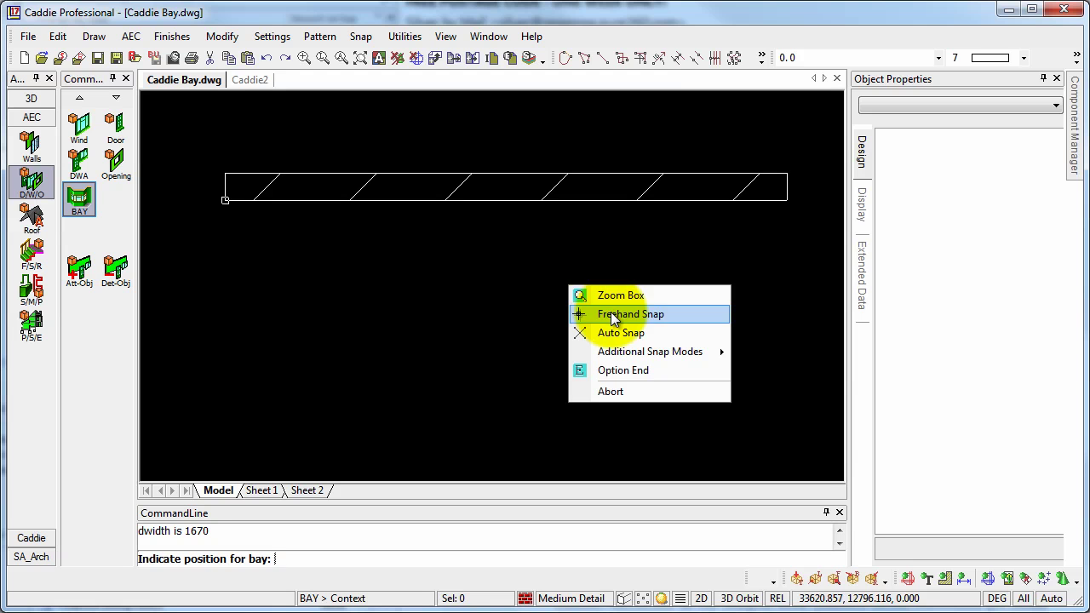
pyautogui.click(607, 311)
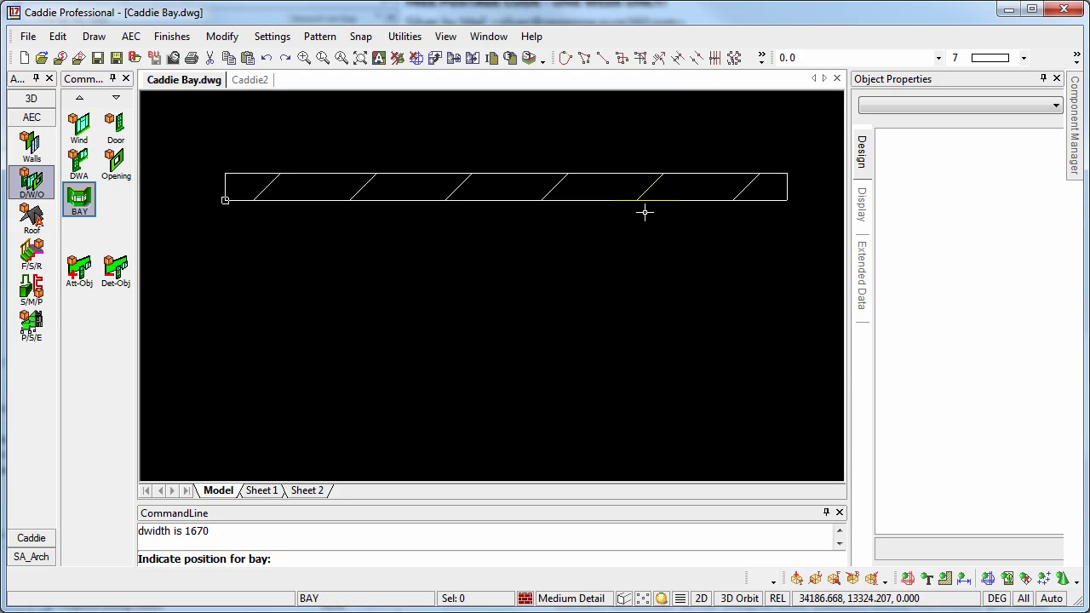
pyautogui.click(602, 203)
pyautogui.click(416, 208)
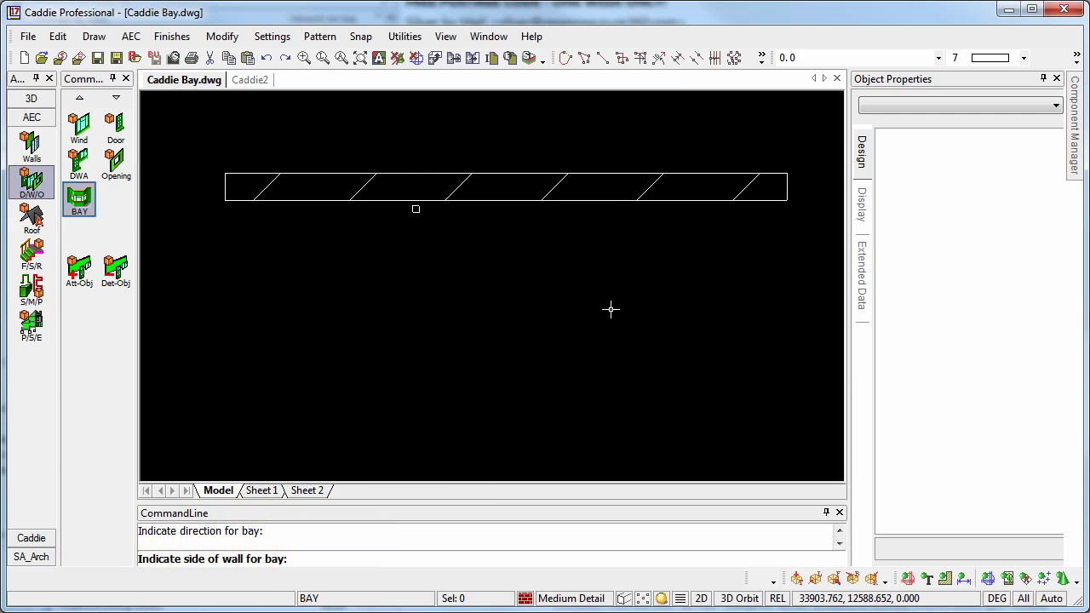
pyautogui.click(517, 261)
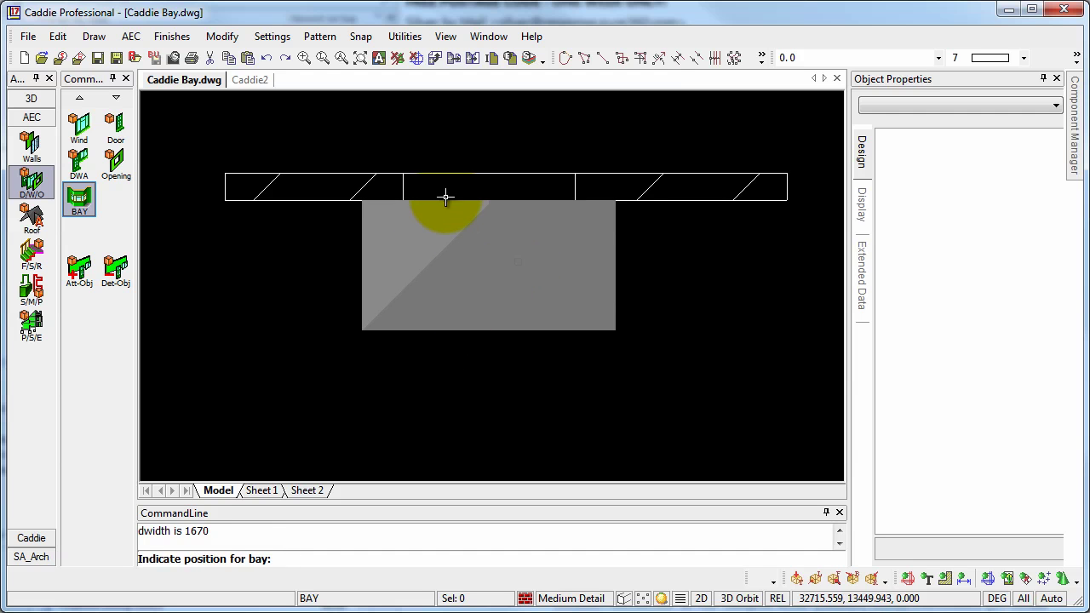
# Step: Orbit the wall and bay into a shaded 3D view and cancel the repeated bay placement
pyautogui.scroll(-1, 433, 275)
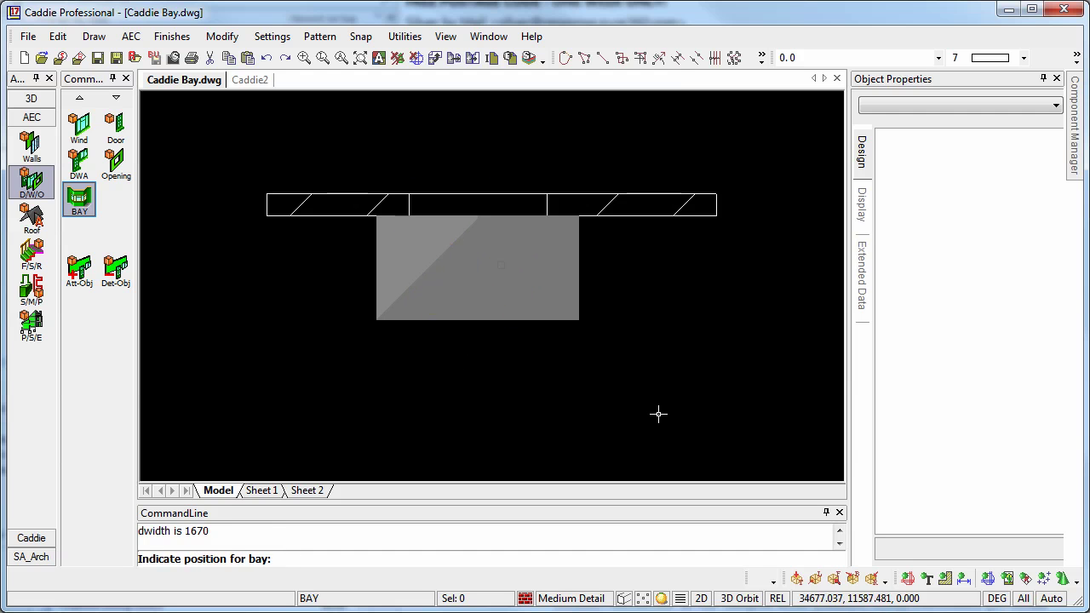
pyautogui.moveTo(680, 431); pyautogui.dragTo(678, 289, button='middle')
pyautogui.moveTo(778, 328); pyautogui.dragTo(774, 247, button='middle')
pyautogui.moveTo(566, 372); pyautogui.dragTo(650, 299, button='middle')
pyautogui.moveTo(518, 314)
pyautogui.mouseDown(button='middle')
pyautogui.moveTo(516, 345)
pyautogui.moveTo(598, 355)
pyautogui.moveTo(661, 285)
pyautogui.moveTo(669, 295)
pyautogui.moveTo(401, 396)
pyautogui.moveTo(565, 316)
pyautogui.moveTo(402, 258)
pyautogui.moveTo(415, 298)
pyautogui.mouseUp(button='middle')
pyautogui.moveTo(320, 305); pyautogui.dragTo(562, 355, button='middle')
pyautogui.click(413, 364)
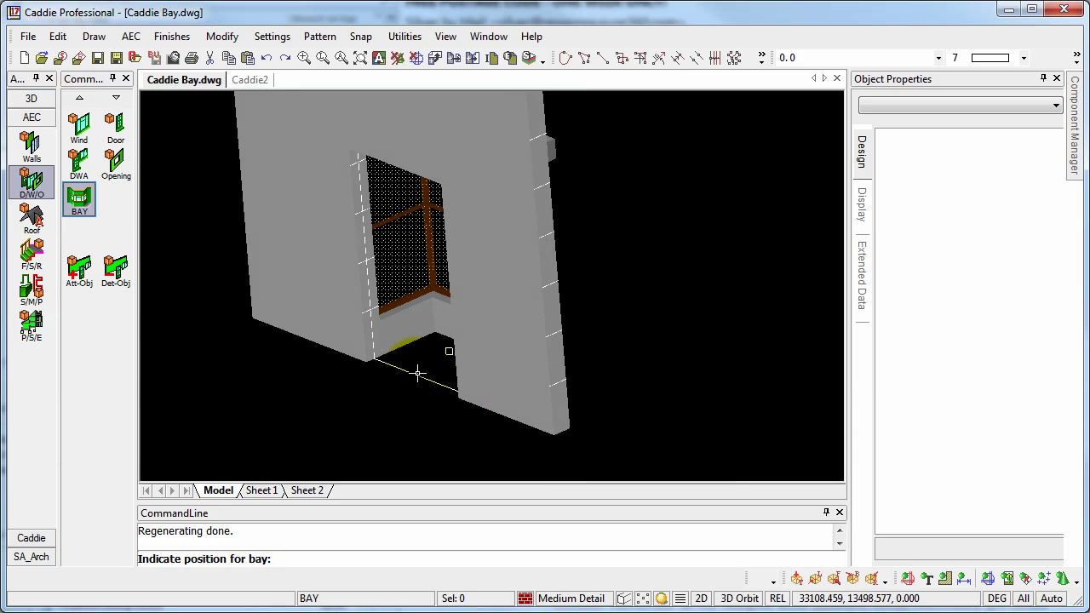
pyautogui.press('Escape')
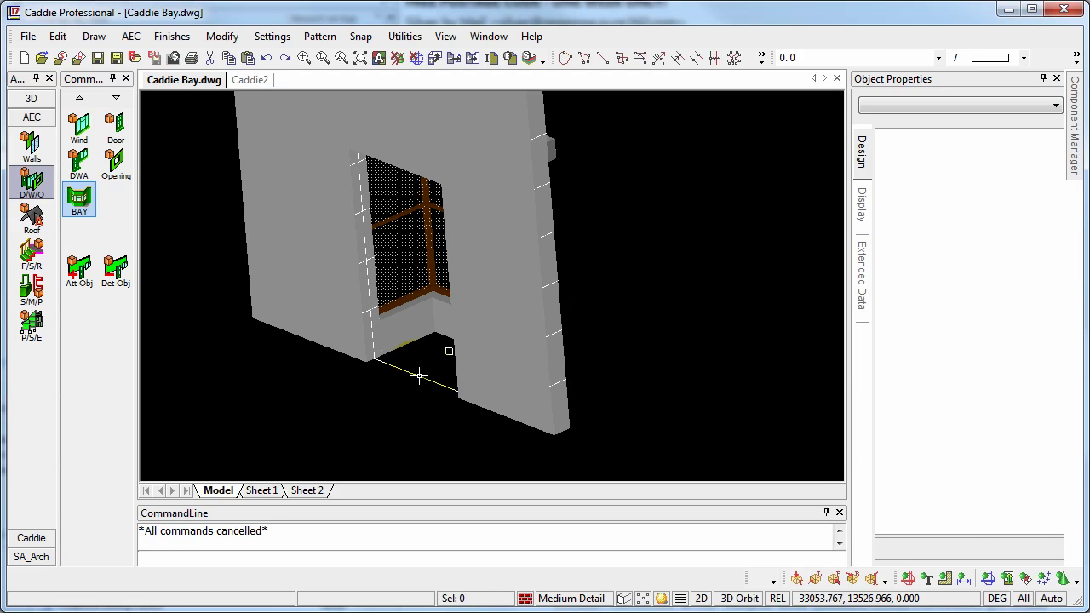
pyautogui.click(419, 374)
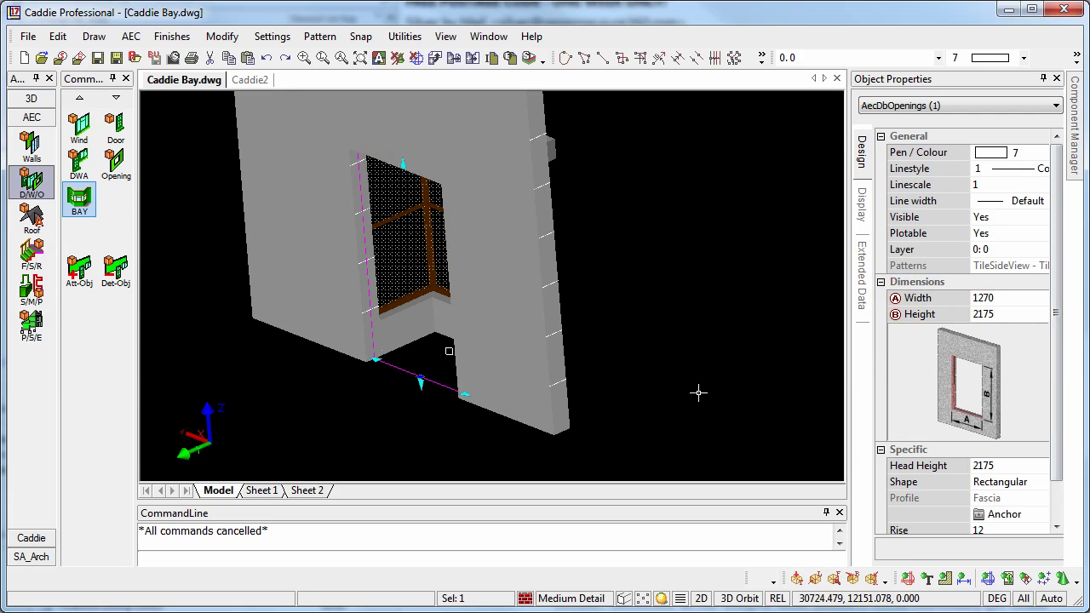
pyautogui.keyDown('shift'); pyautogui.moveTo(698, 393); pyautogui.dragTo(619, 373, button='middle'); pyautogui.keyUp('shift')
pyautogui.press('Escape')
pyautogui.keyDown('shift'); pyautogui.moveTo(700, 357); pyautogui.dragTo(530, 409, button='middle'); pyautogui.keyUp('shift')
pyautogui.click(549, 427)
pyautogui.click(523, 241)
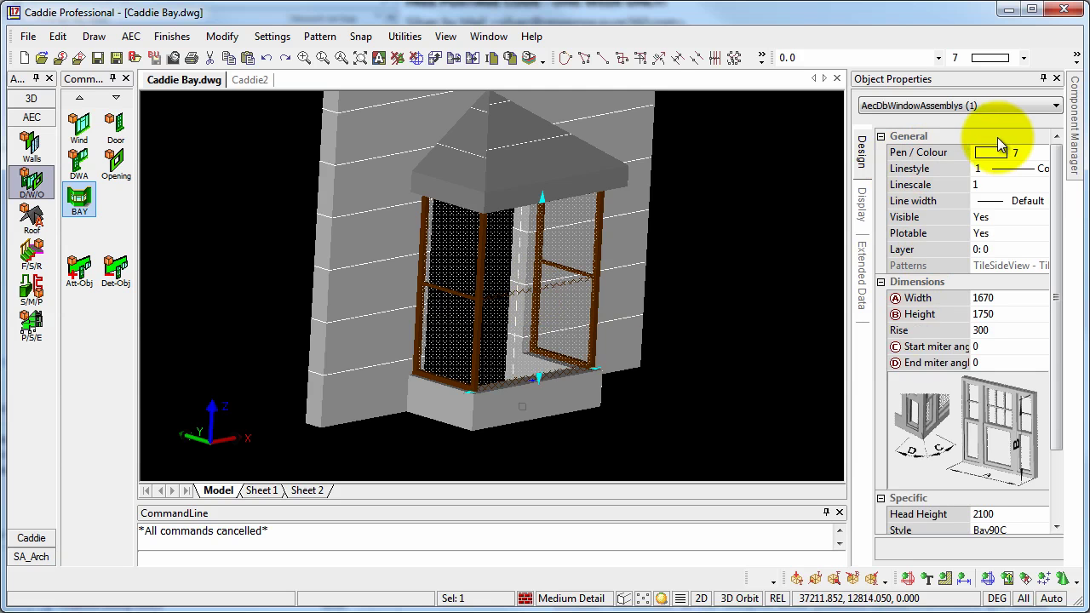
pyautogui.press('Escape')
pyautogui.click(433, 373)
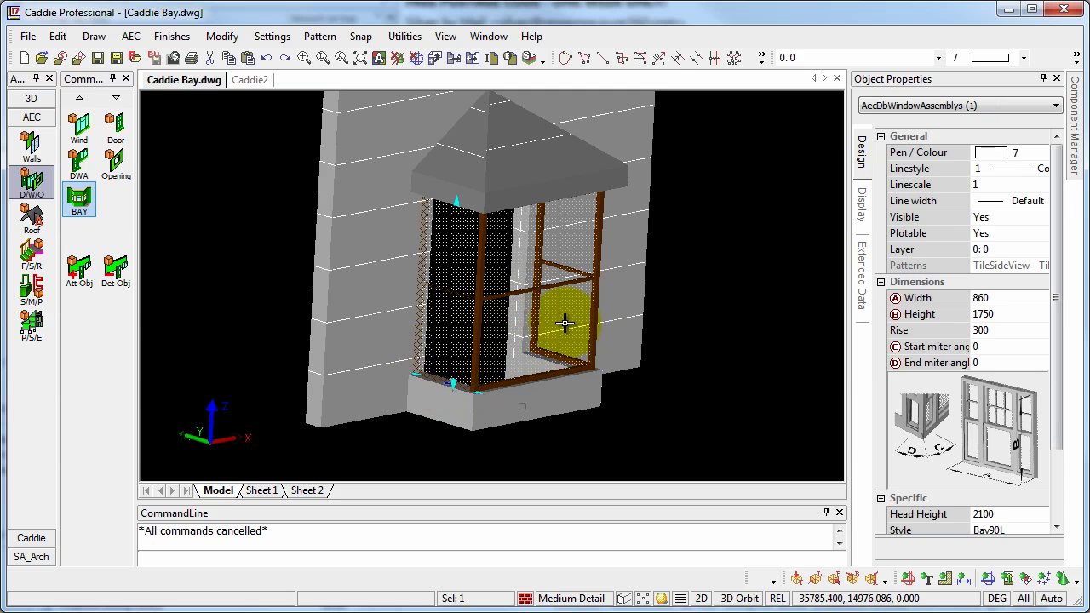
pyautogui.press('Escape')
pyautogui.click(522, 168)
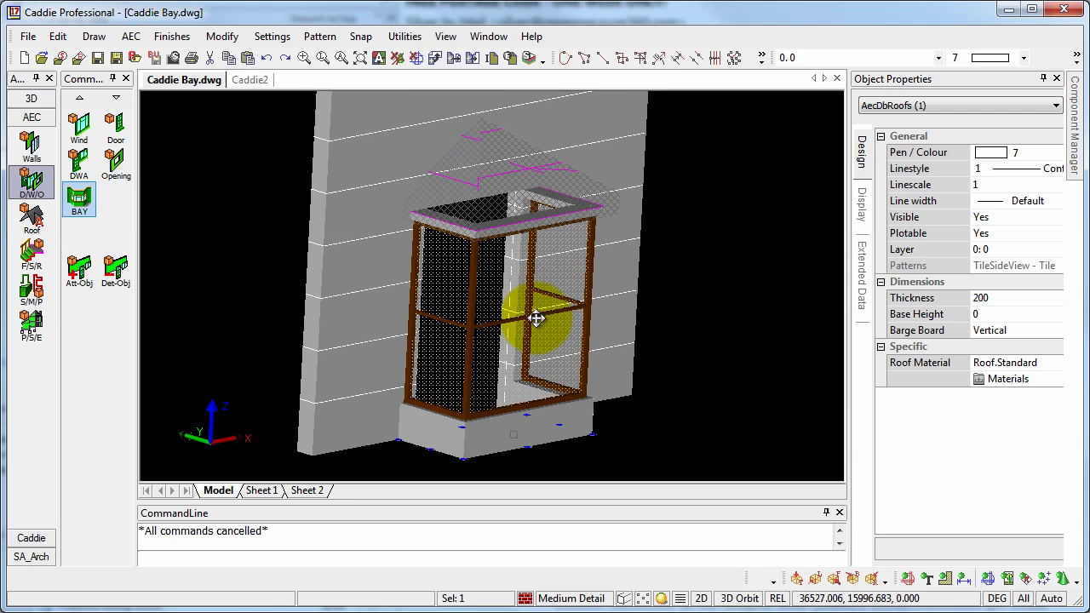
pyautogui.press('Escape')
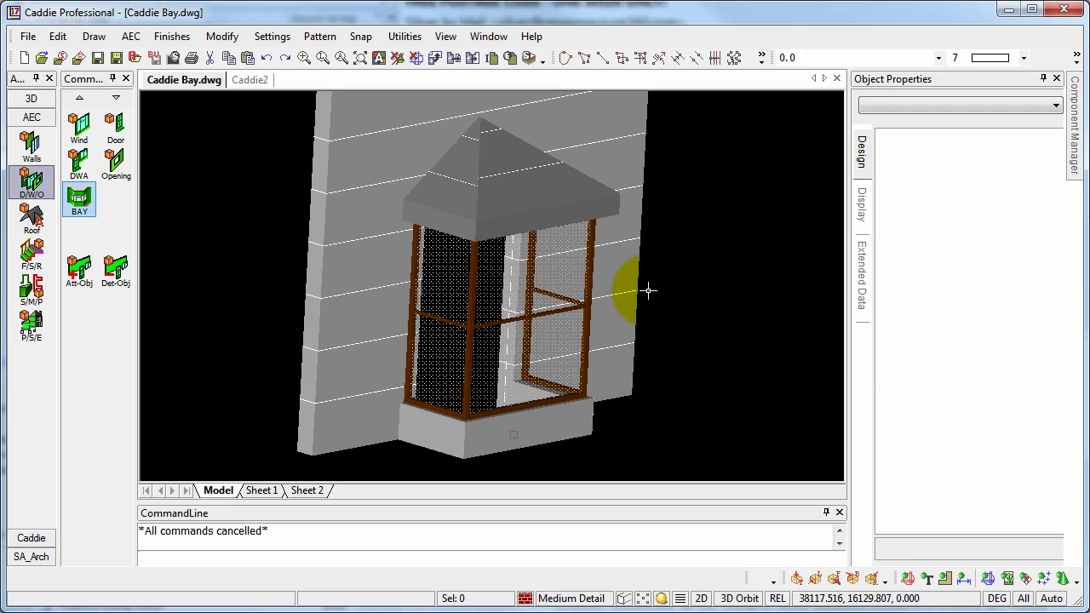
# Step: In Top View, edit the bay roof and set its left eave segment to Gable
pyautogui.click(445, 35)
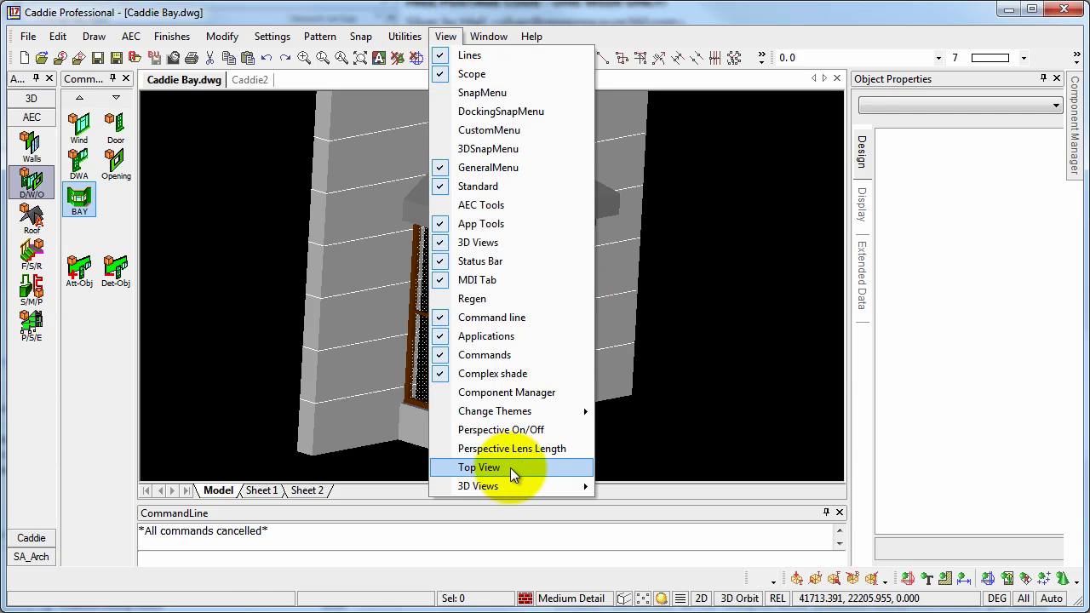
pyautogui.click(467, 410)
pyautogui.scroll(5, 455, 349)
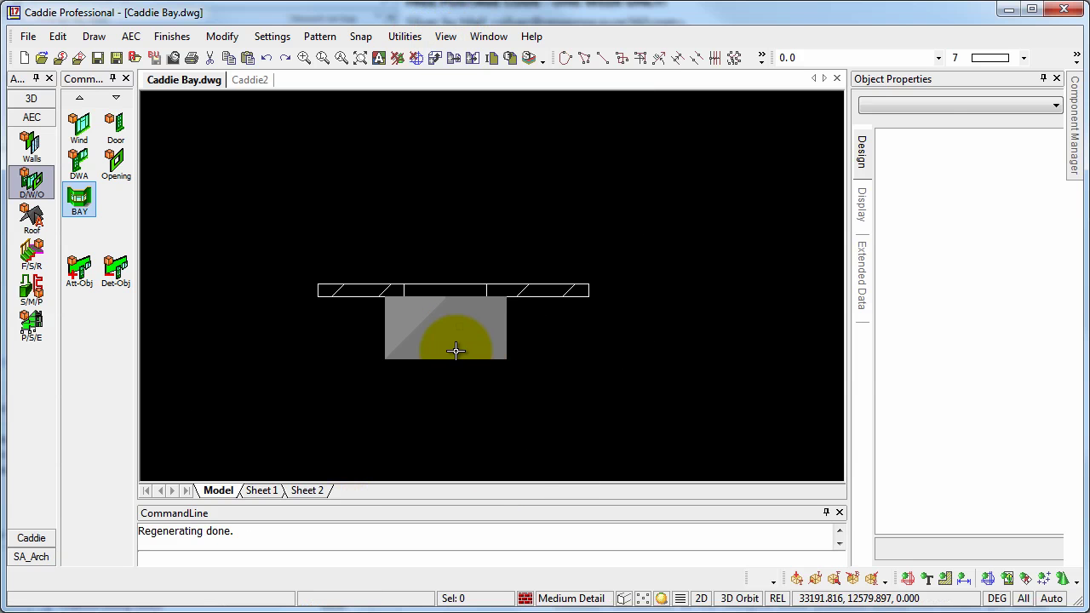
pyautogui.click(463, 362)
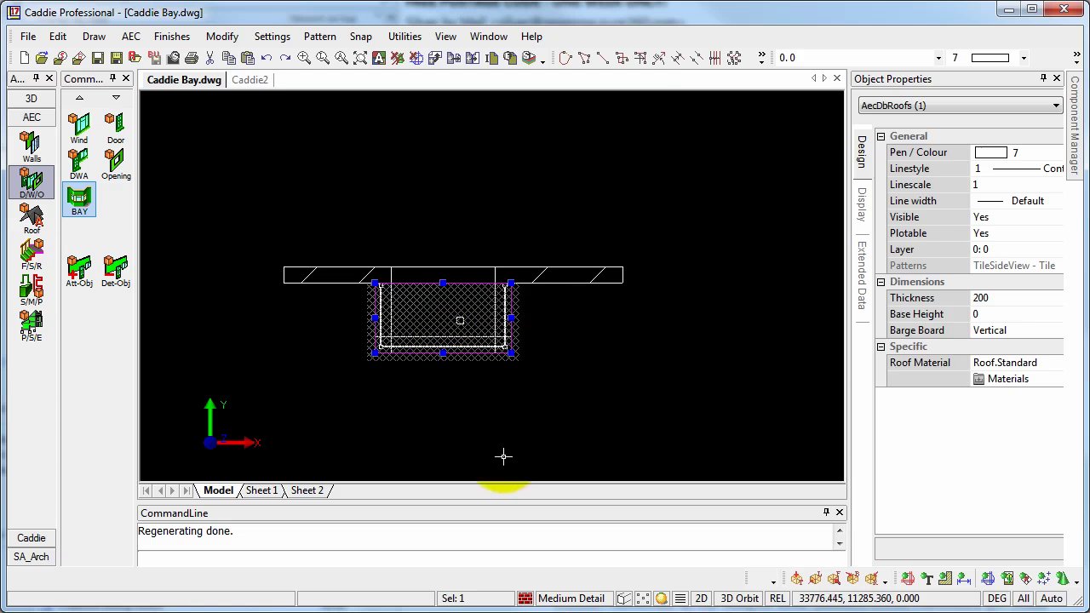
pyautogui.rightClick(507, 370)
pyautogui.moveTo(589, 241)
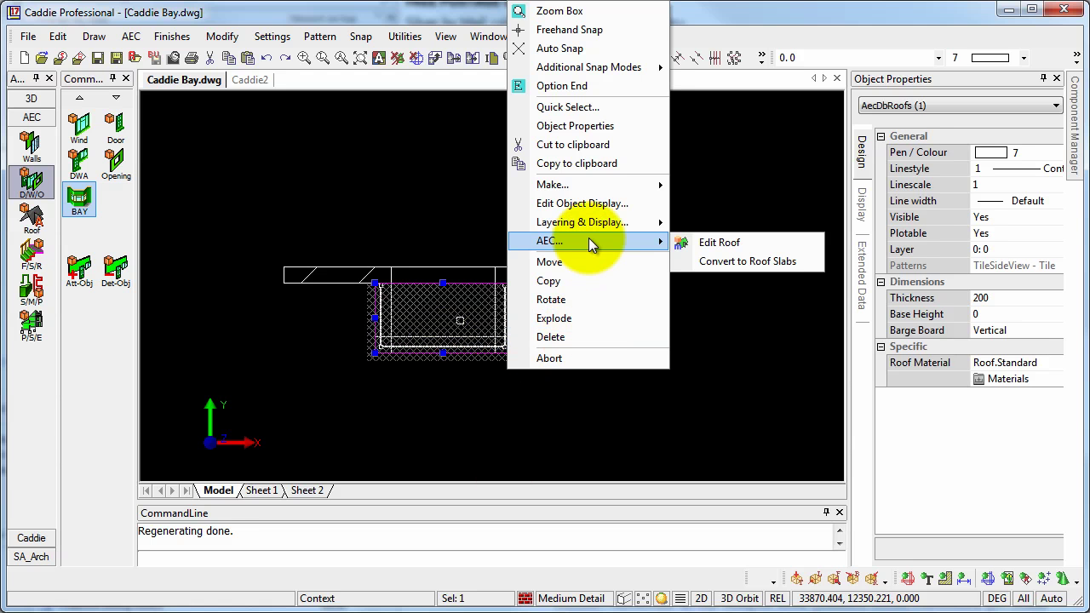
pyautogui.click(712, 244)
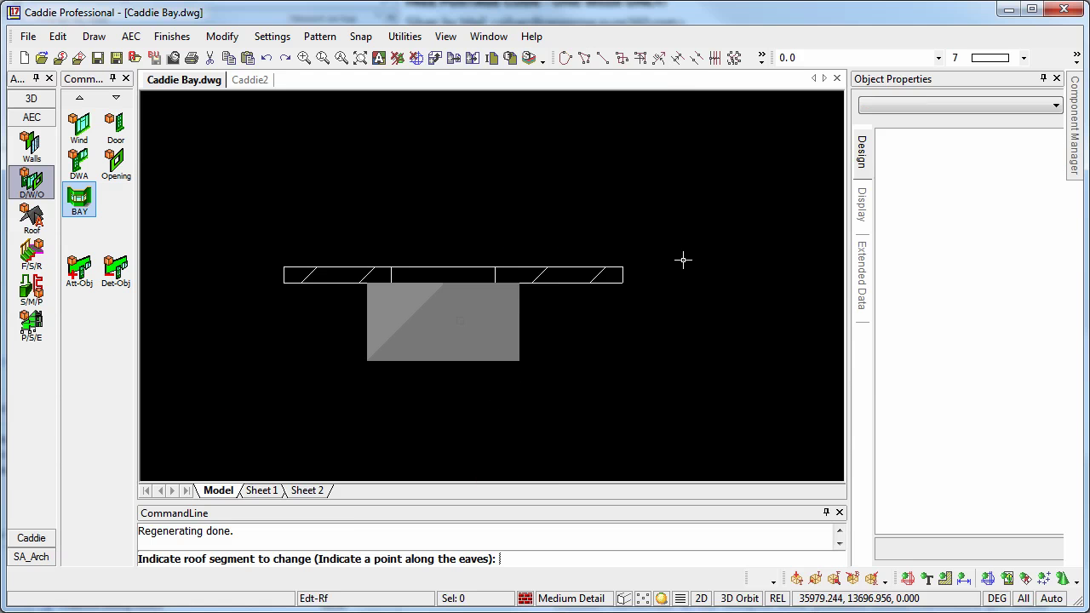
pyautogui.click(440, 359)
pyautogui.click(367, 316)
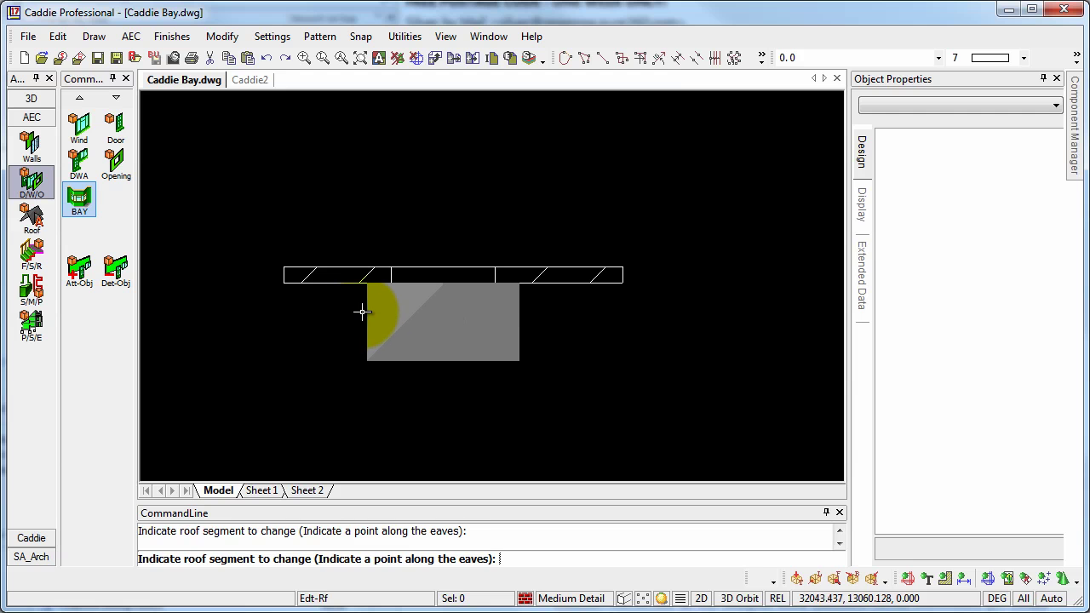
pyautogui.click(605, 312)
pyautogui.click(588, 320)
pyautogui.click(561, 410)
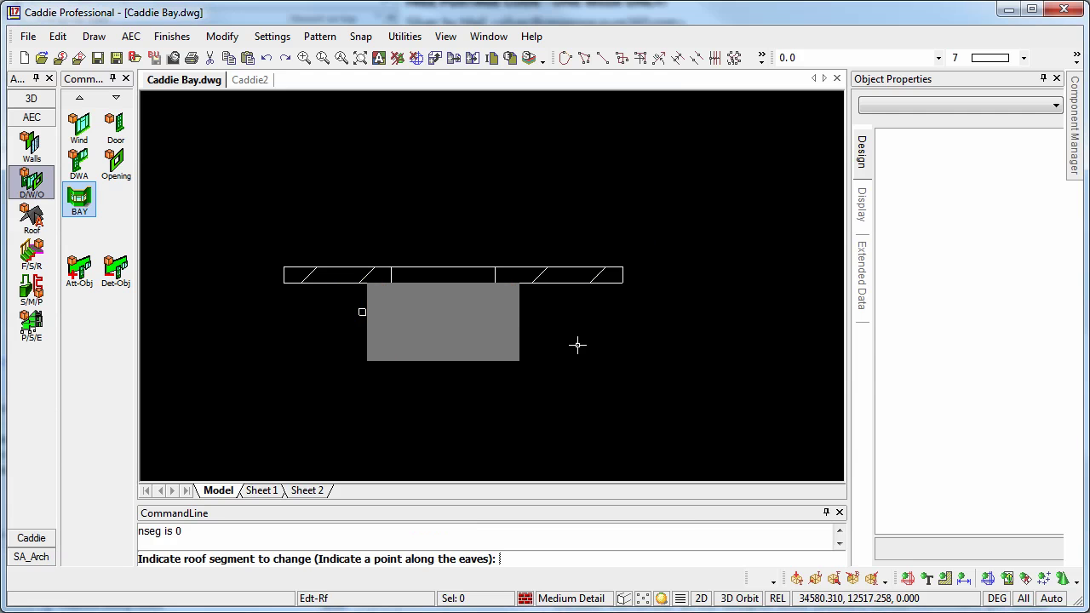
# Step: Set the opposite end eave to Gable as well, then orbit into shaded 3D
pyautogui.click(566, 274)
pyautogui.click(609, 313)
pyautogui.click(588, 322)
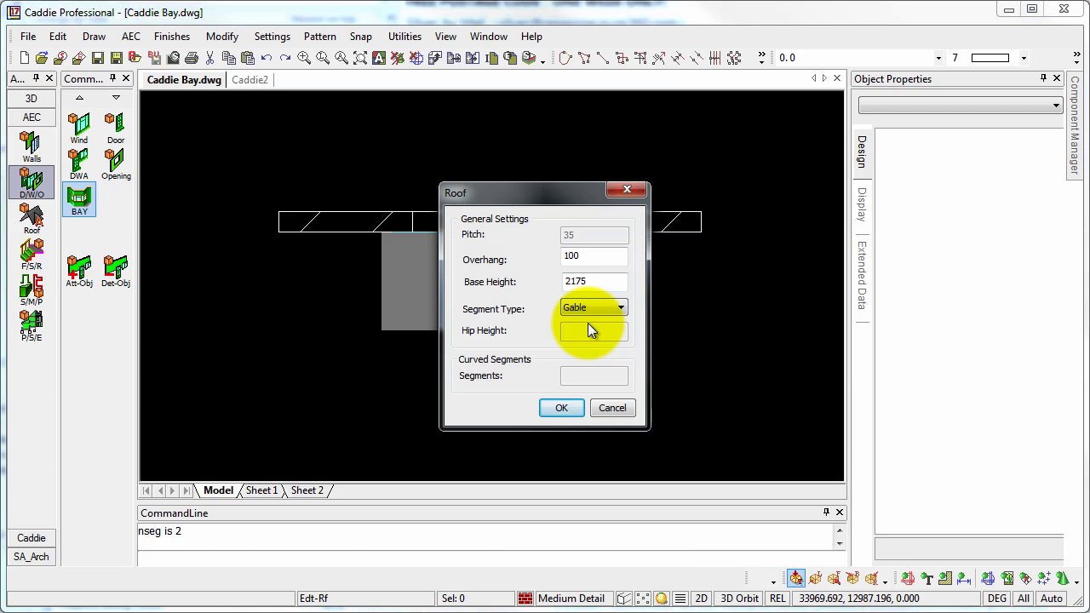
pyautogui.click(572, 407)
pyautogui.click(474, 320)
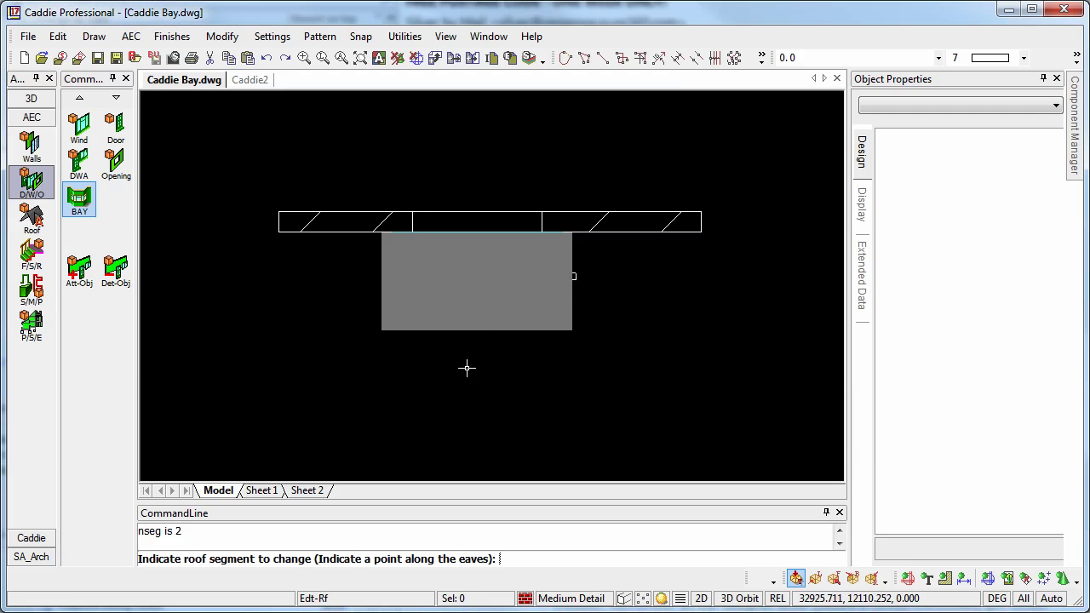
pyautogui.moveTo(502, 391); pyautogui.dragTo(544, 299)
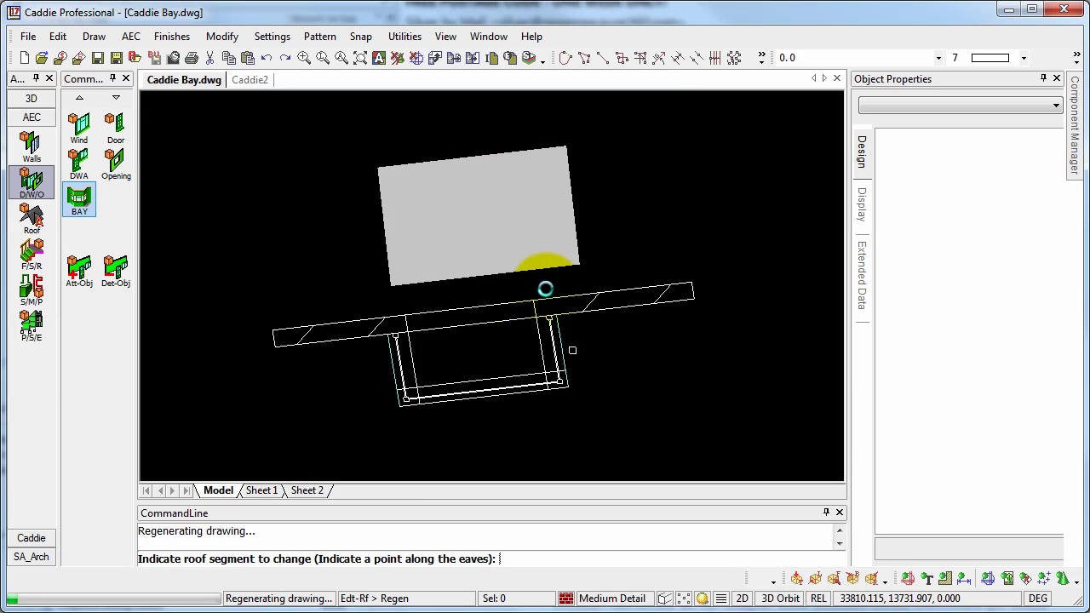
pyautogui.moveTo(549, 293)
pyautogui.mouseDown()
pyautogui.moveTo(664, 328)
pyautogui.moveTo(397, 360)
pyautogui.moveTo(674, 156)
pyautogui.moveTo(624, 191)
pyautogui.moveTo(691, 204)
pyautogui.moveTo(518, 256)
pyautogui.moveTo(479, 250)
pyautogui.moveTo(445, 214)
pyautogui.mouseUp()
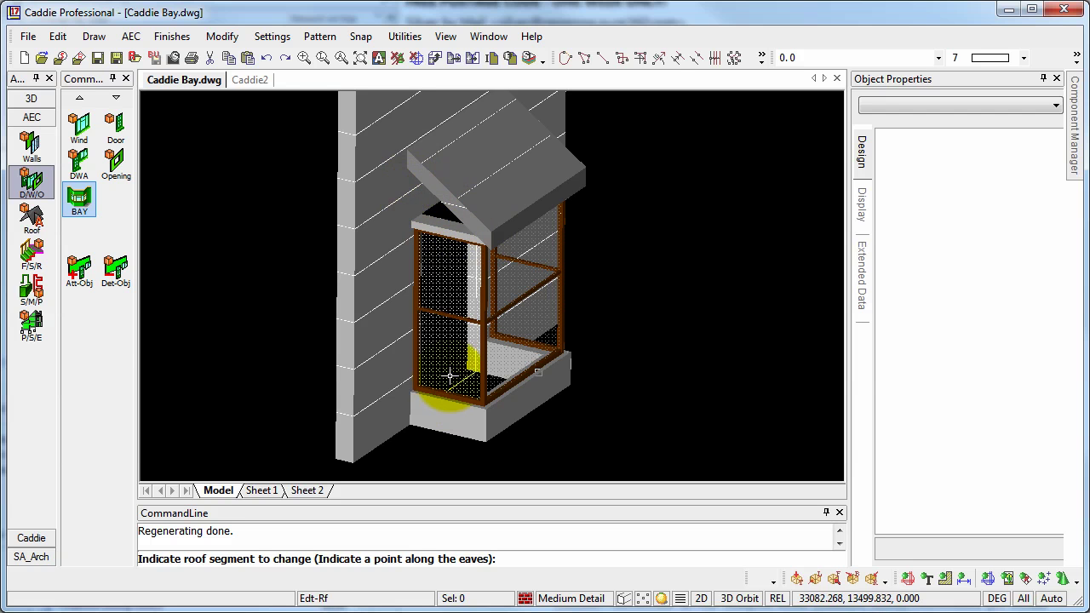
# Step: Extend both bay walls up to the roof with W>Roof, checking from the front in 3D
pyautogui.click(42, 153)
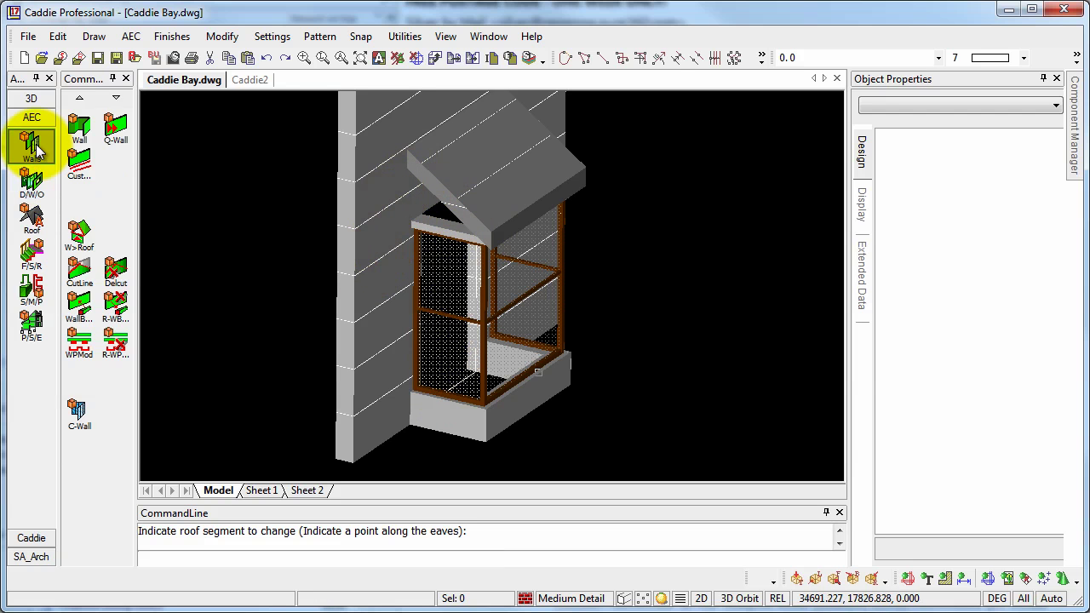
pyautogui.click(80, 239)
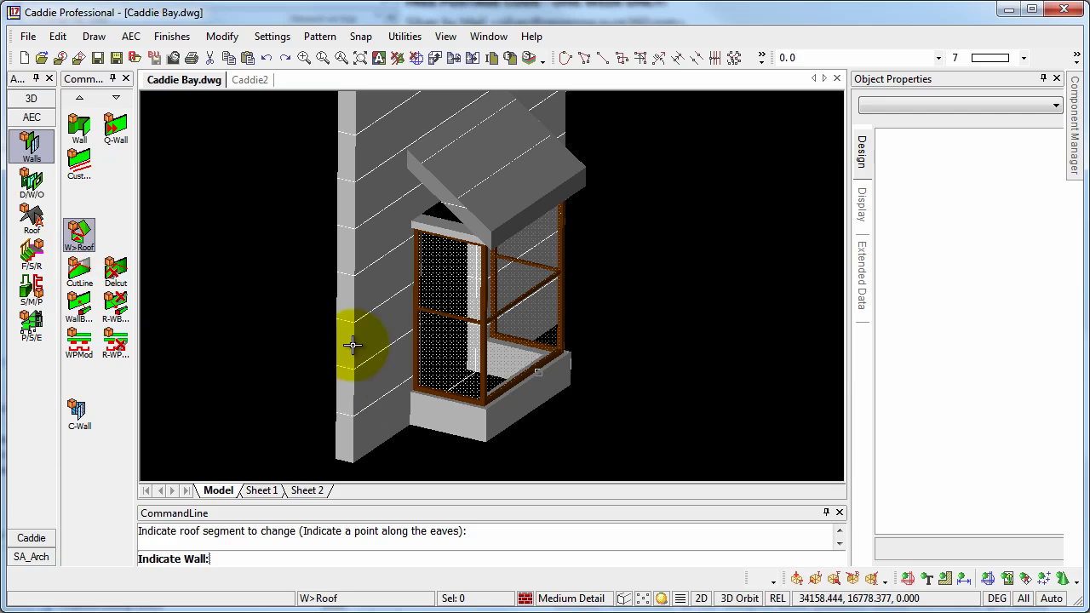
pyautogui.click(454, 432)
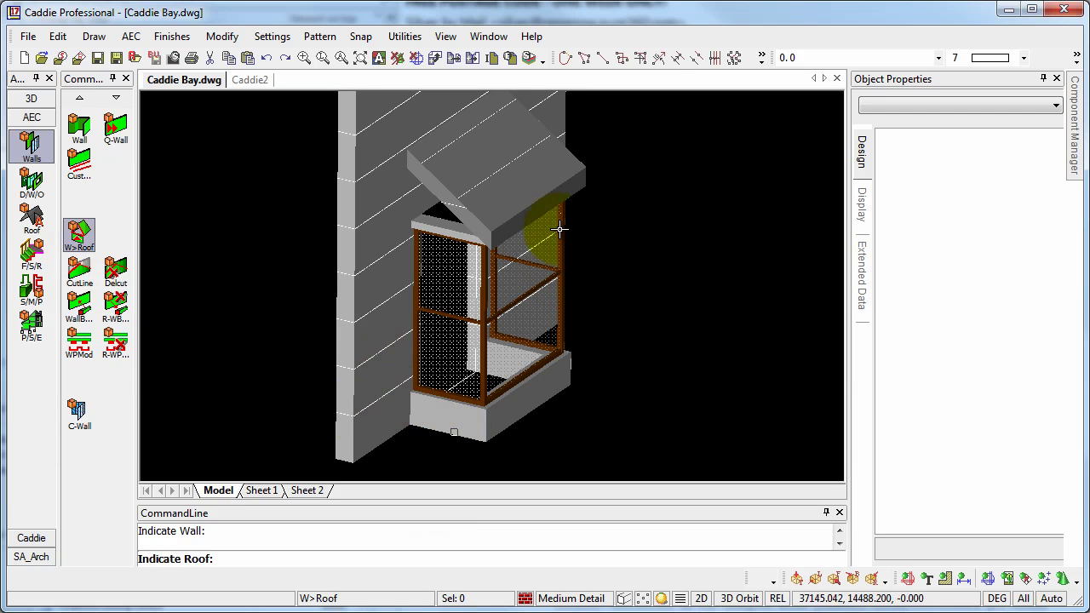
pyautogui.click(513, 218)
pyautogui.keyDown('shift'); pyautogui.moveTo(567, 309); pyautogui.dragTo(444, 359, button='middle'); pyautogui.keyUp('shift')
pyautogui.click(523, 412)
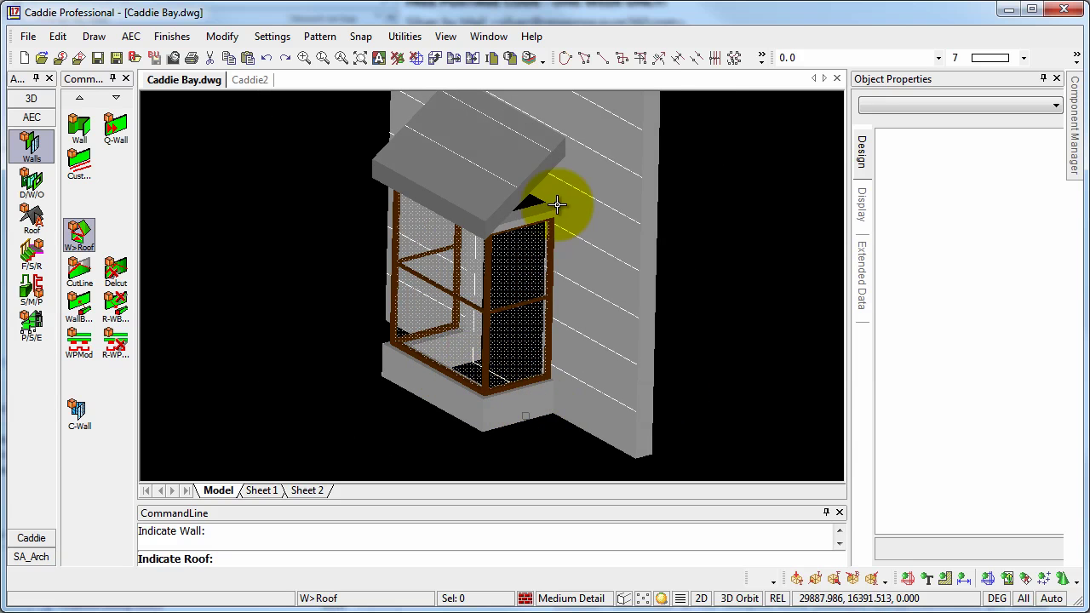
pyautogui.click(552, 158)
pyautogui.moveTo(414, 381)
pyautogui.keyDown('shift'); pyautogui.mouseDown(button='middle')
pyautogui.moveTo(619, 384)
pyautogui.moveTo(744, 302)
pyautogui.moveTo(584, 361)
pyautogui.moveTo(724, 323)
pyautogui.moveTo(506, 343)
pyautogui.moveTo(426, 323)
pyautogui.moveTo(433, 316)
pyautogui.moveTo(422, 395)
pyautogui.mouseUp(button='middle'); pyautogui.keyUp('shift')
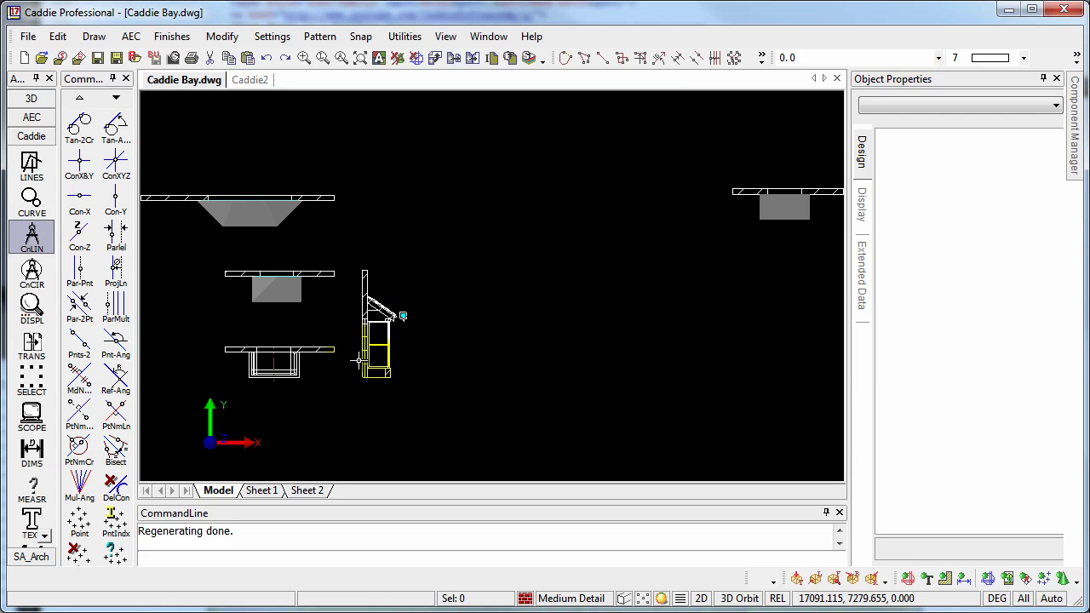
# Step: Zoom into the section detail and select the fascia-and-gutter polyline outline
pyautogui.scroll(5, 378, 328)
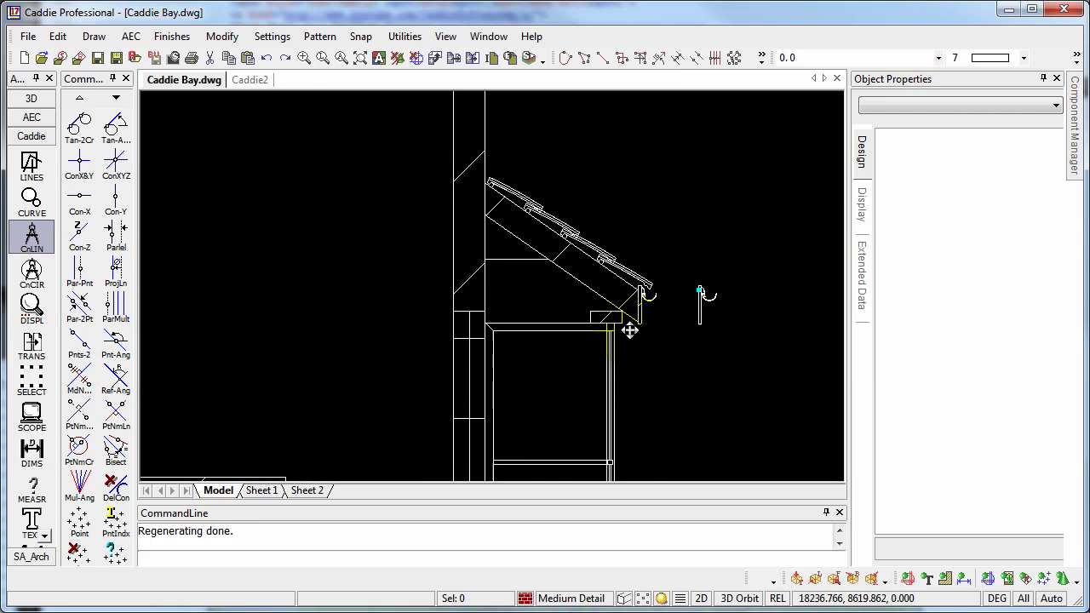
pyautogui.scroll(3, 701, 275)
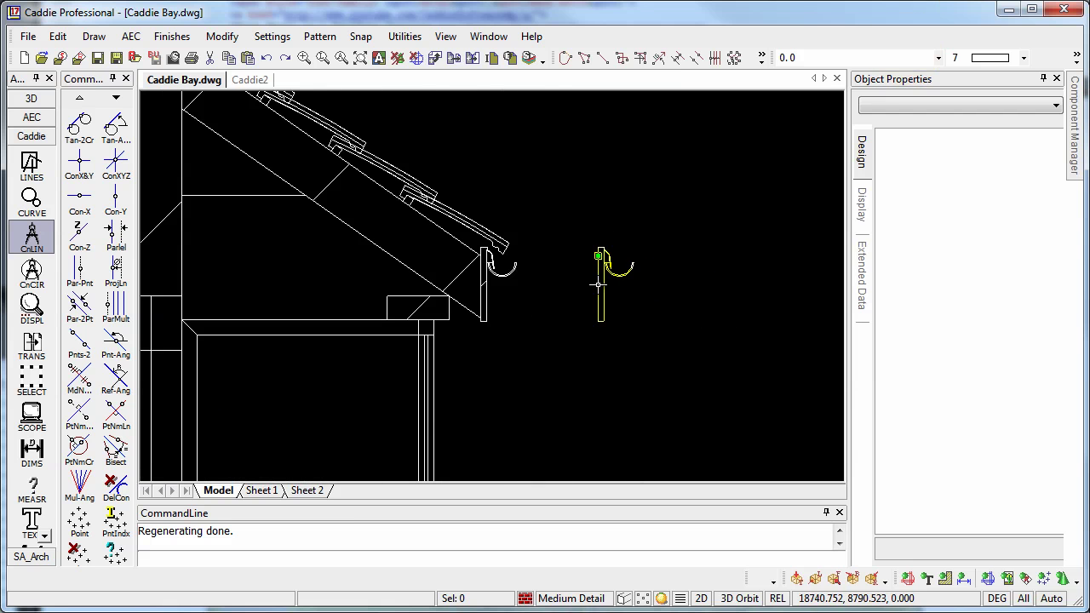
pyautogui.click(599, 285)
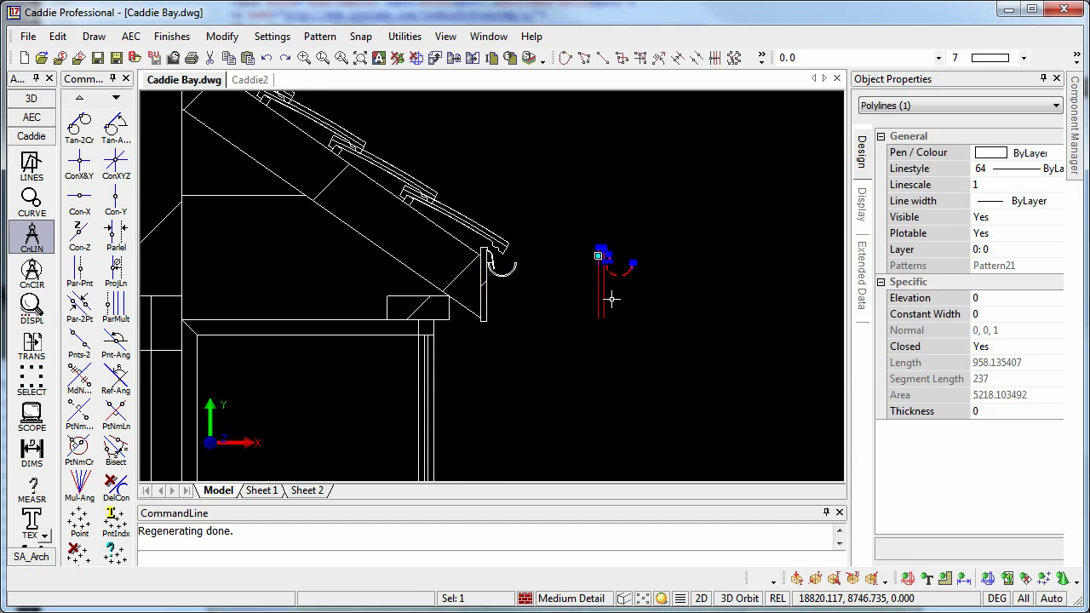
pyautogui.scroll(1, 611, 292)
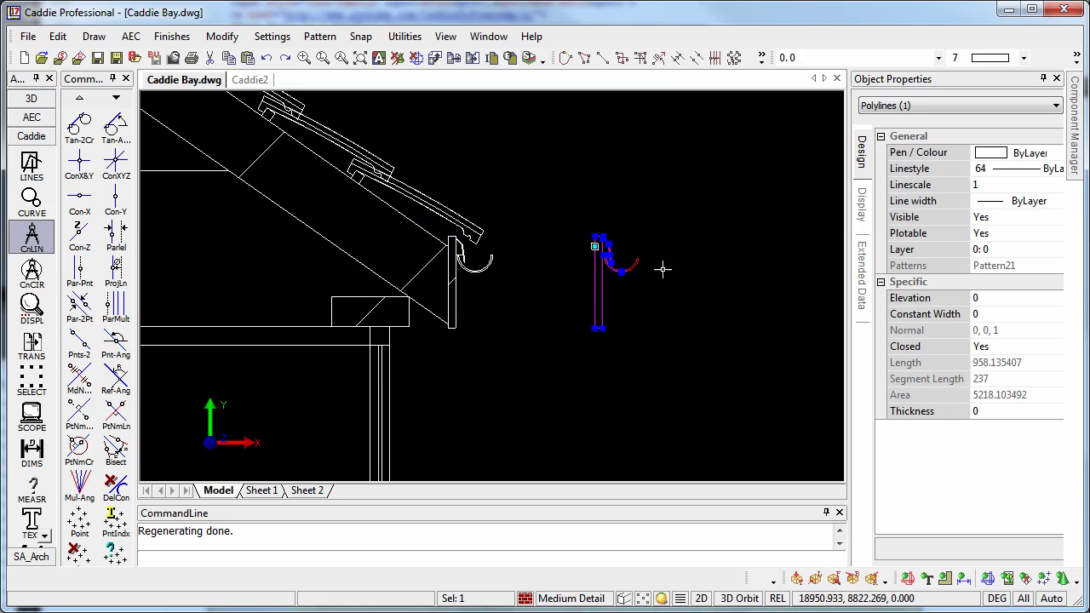
pyautogui.moveTo(627, 271); pyautogui.dragTo(598, 275, button='middle')
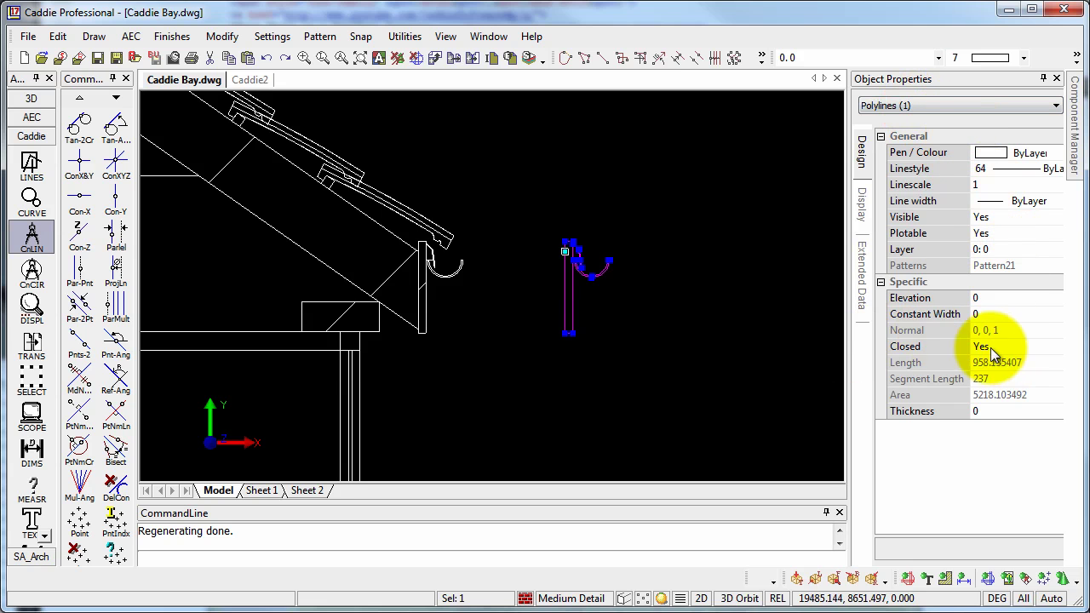
pyautogui.moveTo(625, 298); pyautogui.dragTo(615, 304, button='middle')
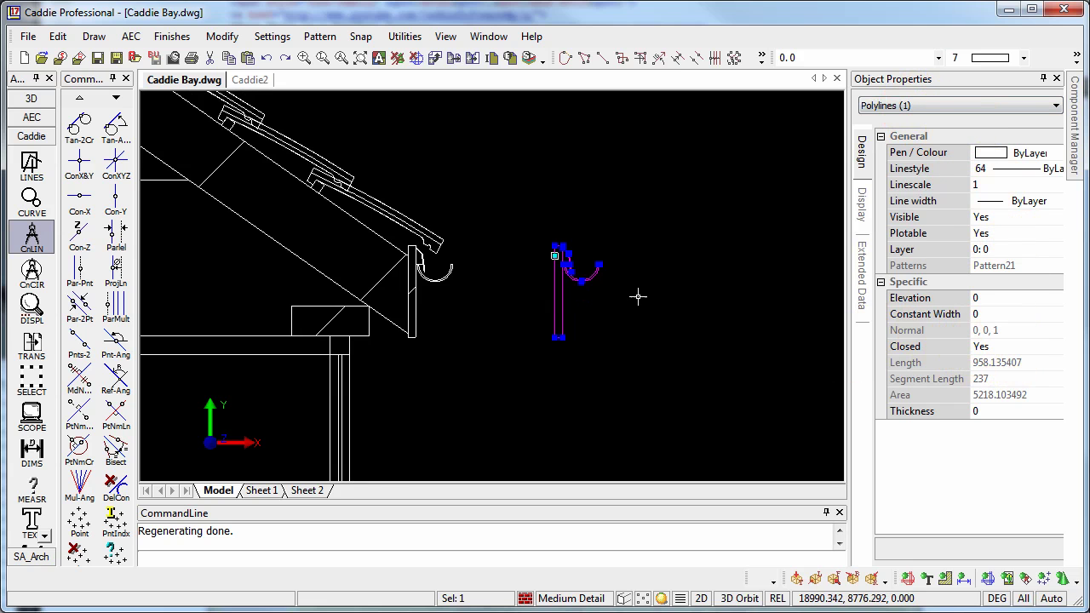
pyautogui.press('Escape')
pyautogui.scroll(4, 593, 279)
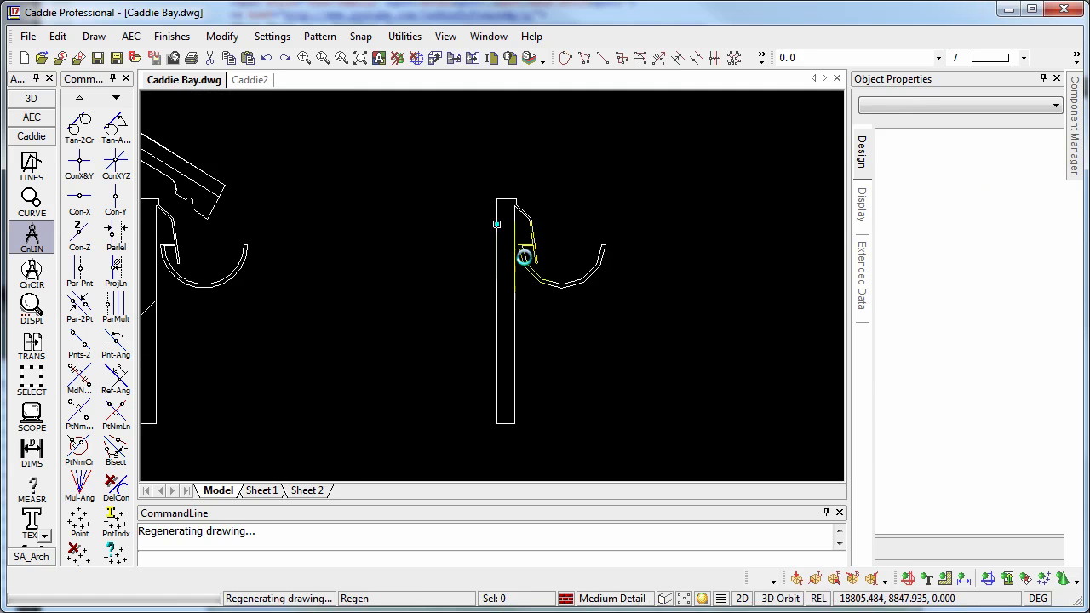
pyautogui.click(520, 244)
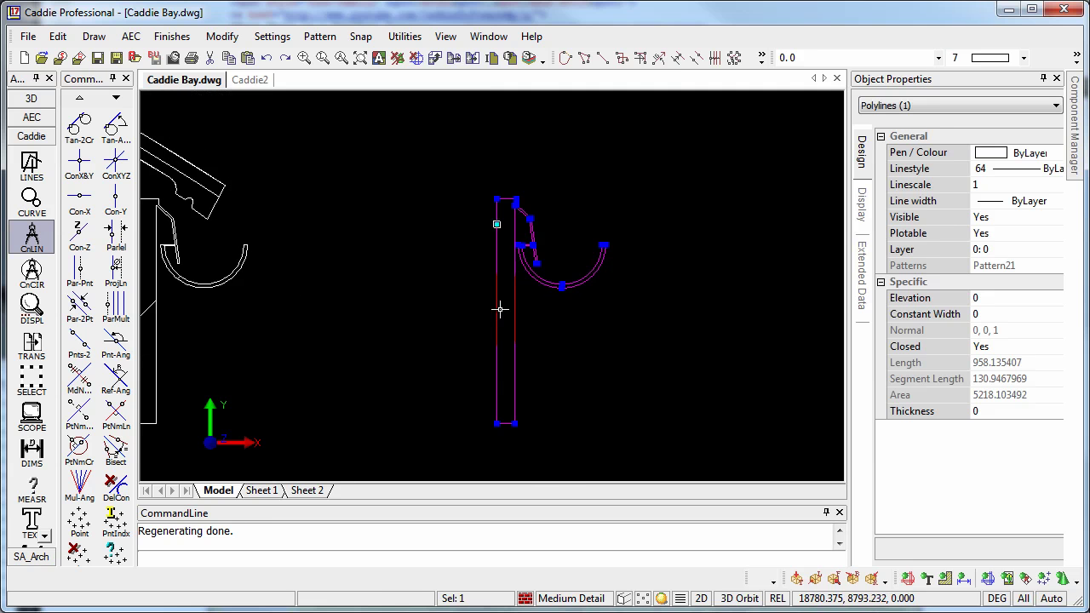
# Step: Convert the gutter outline into a profile named 'New Fascia'
pyautogui.rightClick(526, 248)
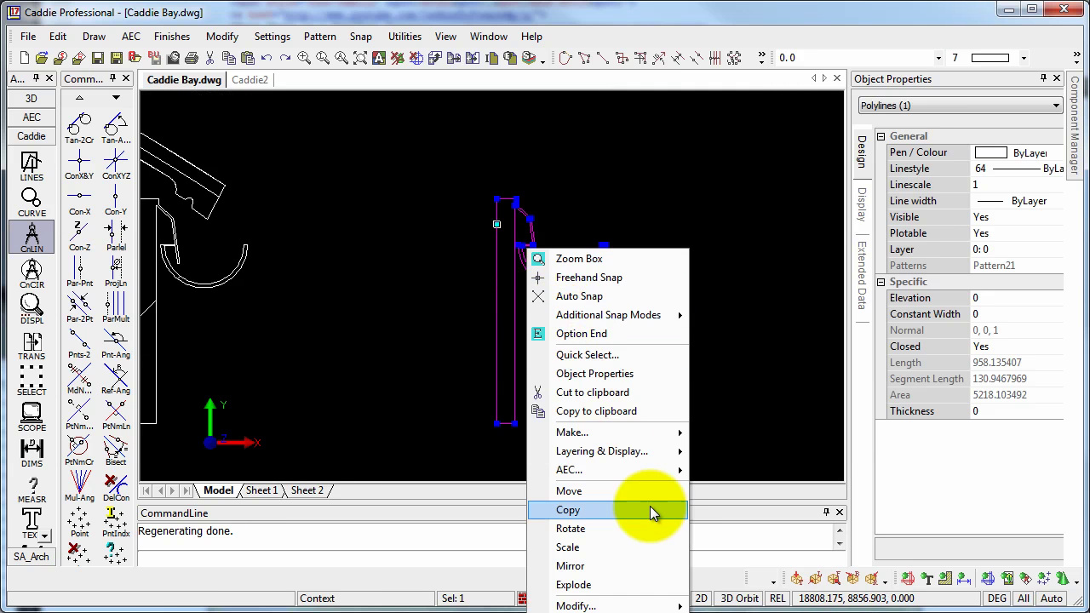
pyautogui.moveTo(634, 475)
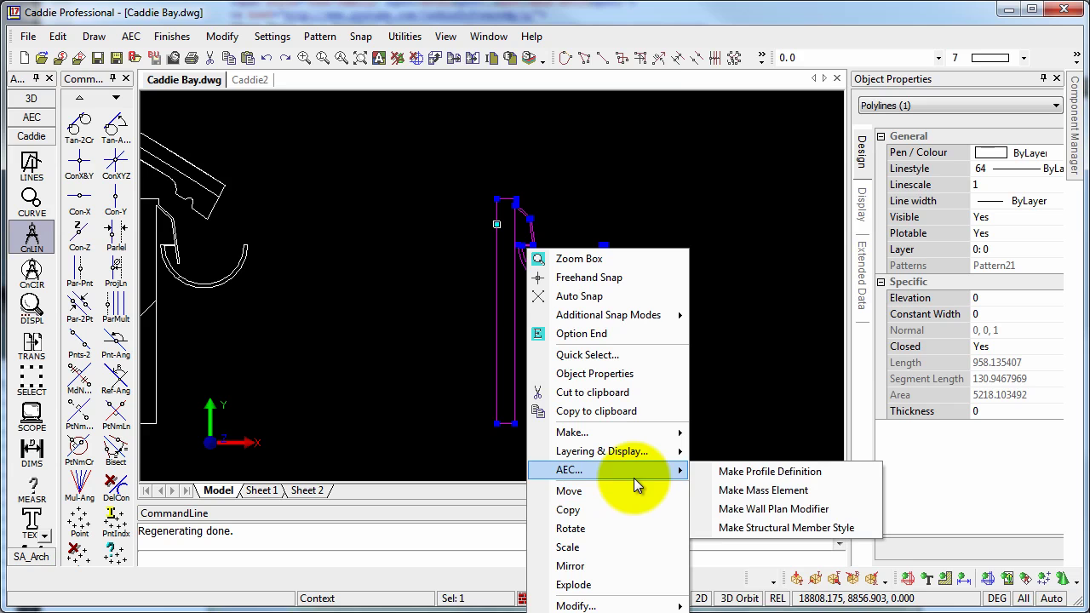
pyautogui.click(743, 470)
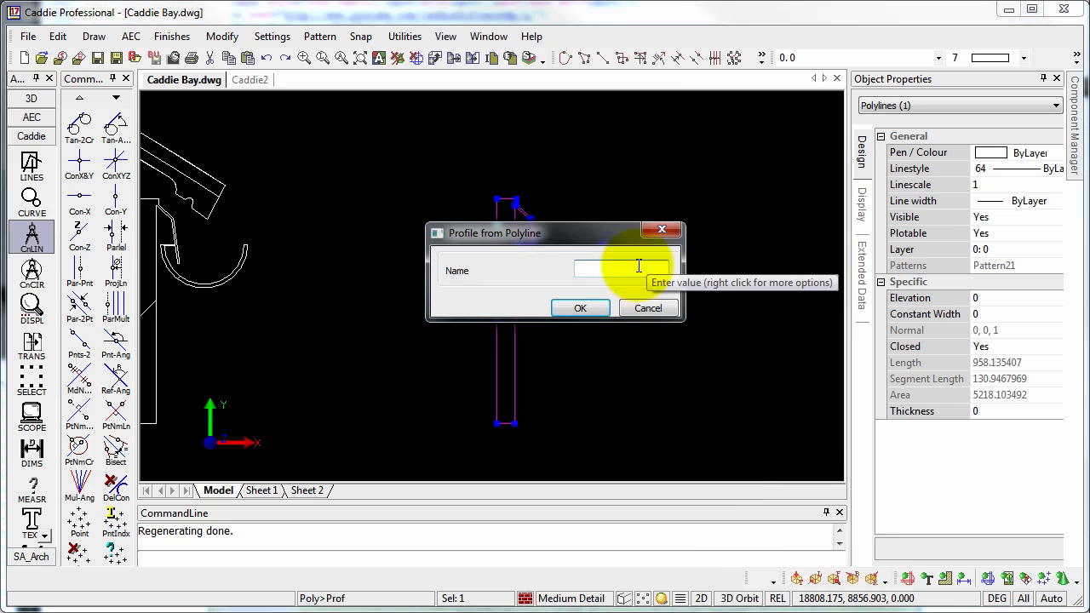
pyautogui.write('New Fascia')
pyautogui.press('Return')
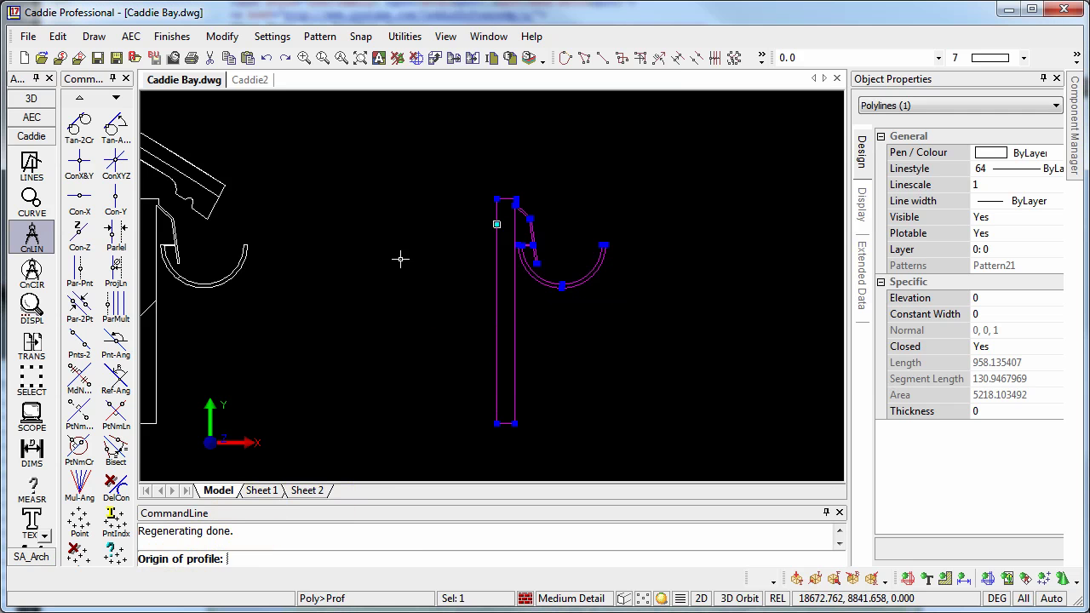
# Step: Set the profile origin at an auto-snap point and finish without extra polylines or circles
pyautogui.rightClick(455, 233)
pyautogui.click(499, 281)
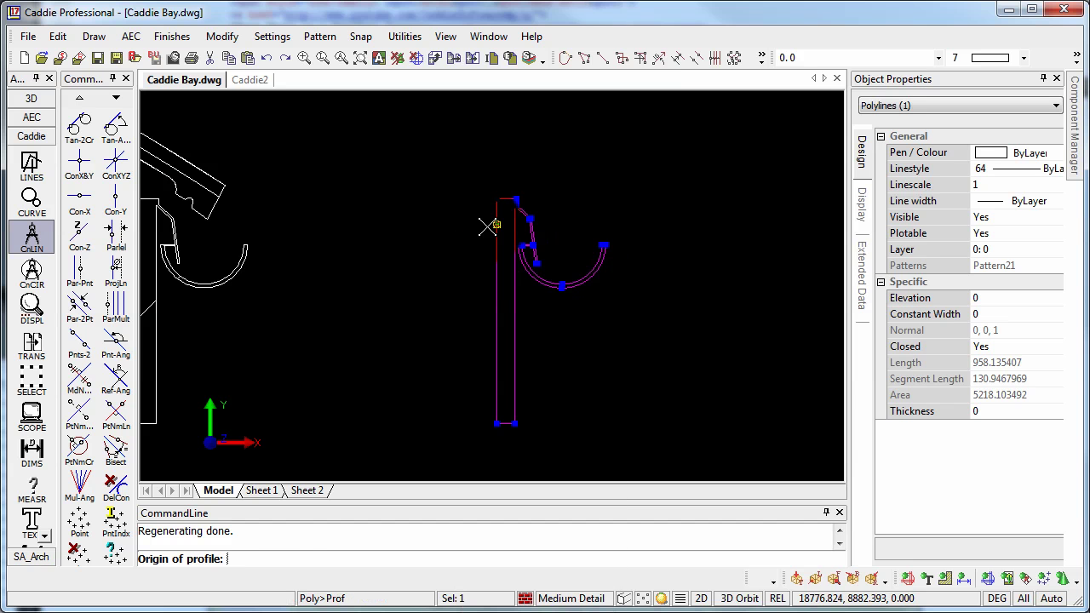
pyautogui.click(487, 225)
pyautogui.moveTo(389, 301); pyautogui.dragTo(479, 309, button='middle')
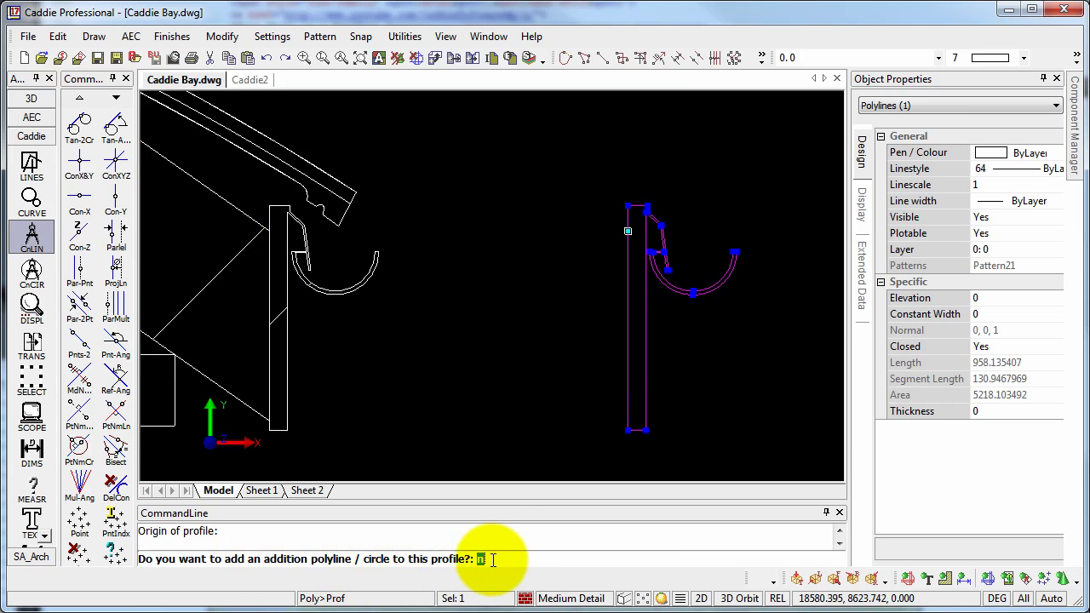
pyautogui.press('Return')
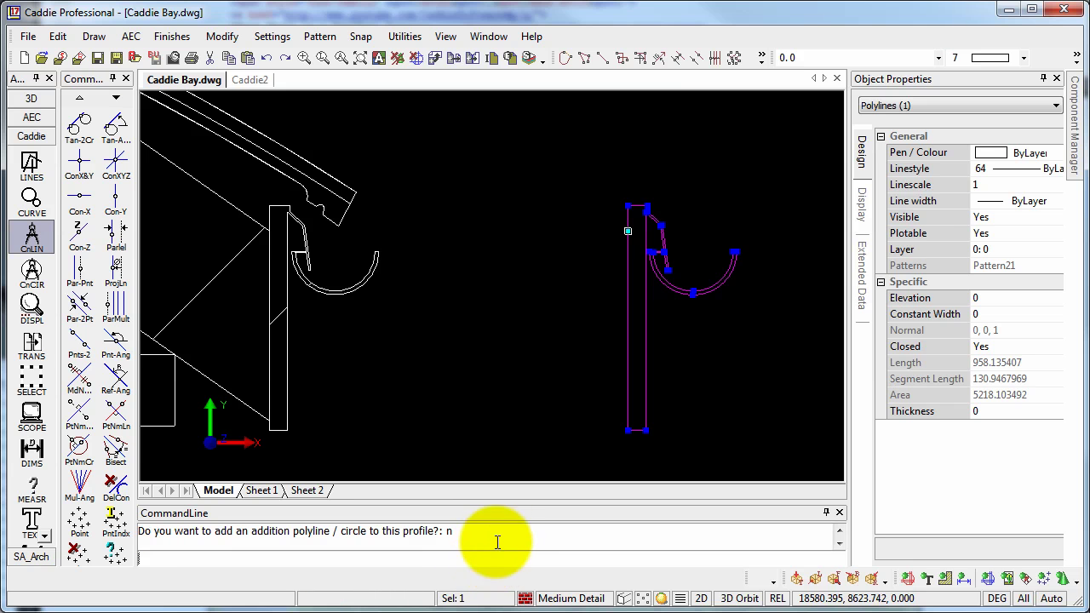
# Step: In the AEC Style Manager, create a roof slab edge style named 'New Fascia Style'
pyautogui.click(132, 39)
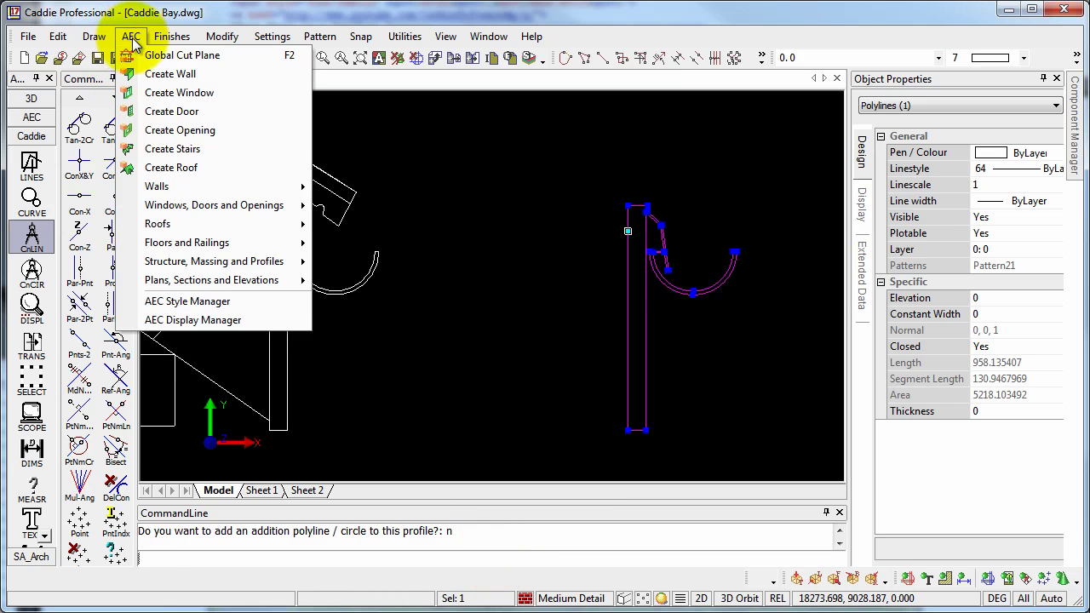
pyautogui.click(206, 303)
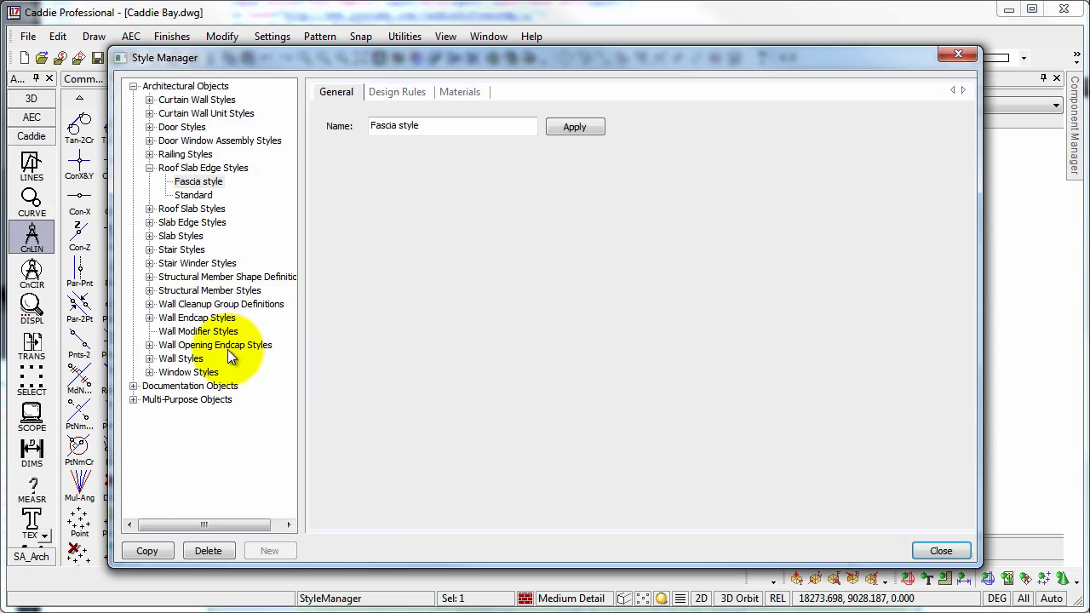
pyautogui.click(194, 168)
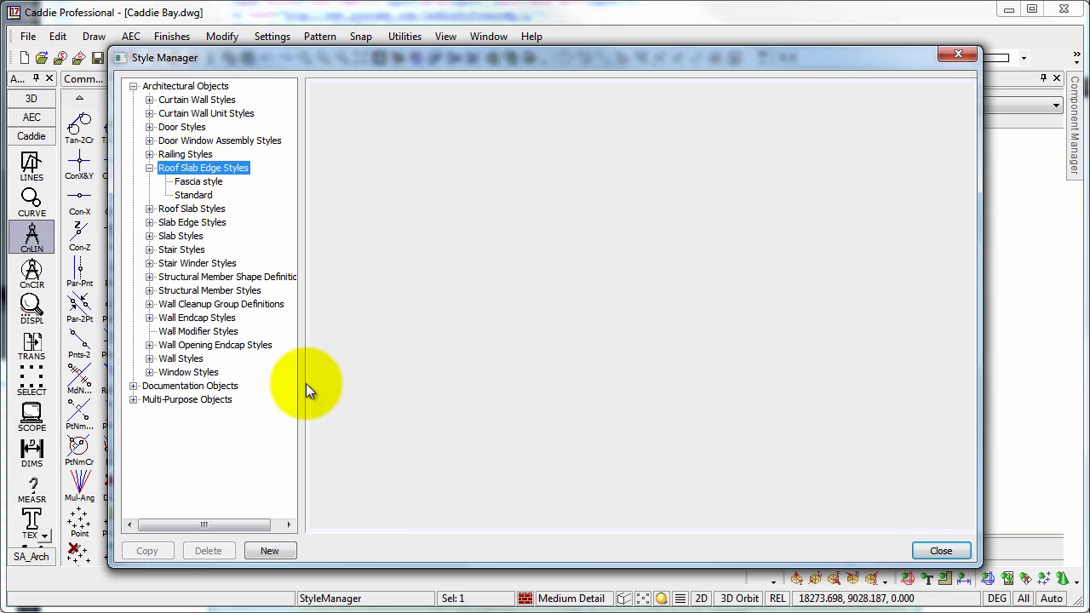
pyautogui.click(269, 552)
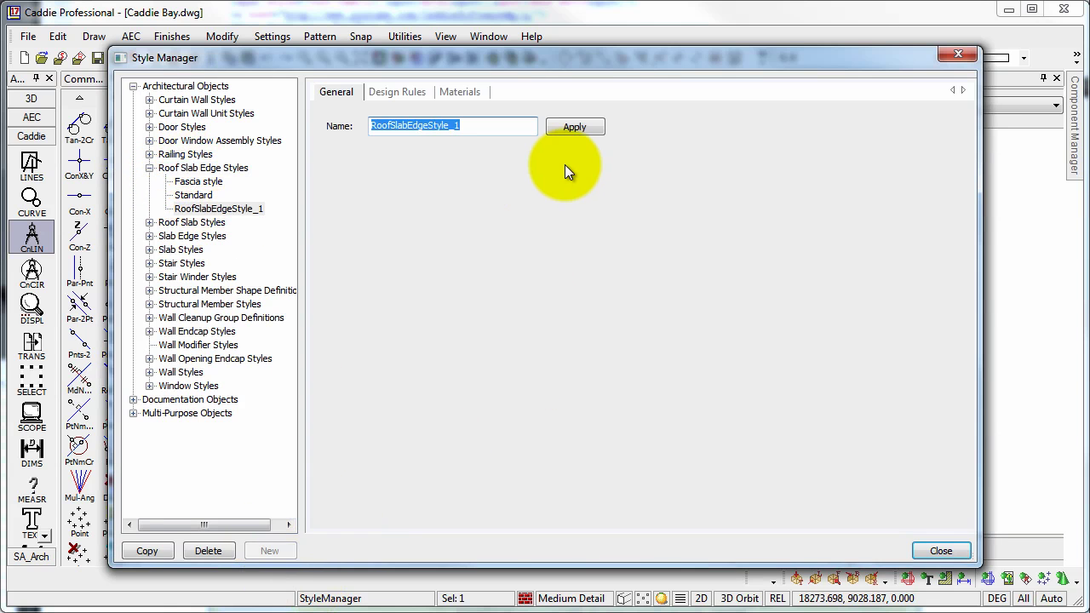
pyautogui.write('New Fas')
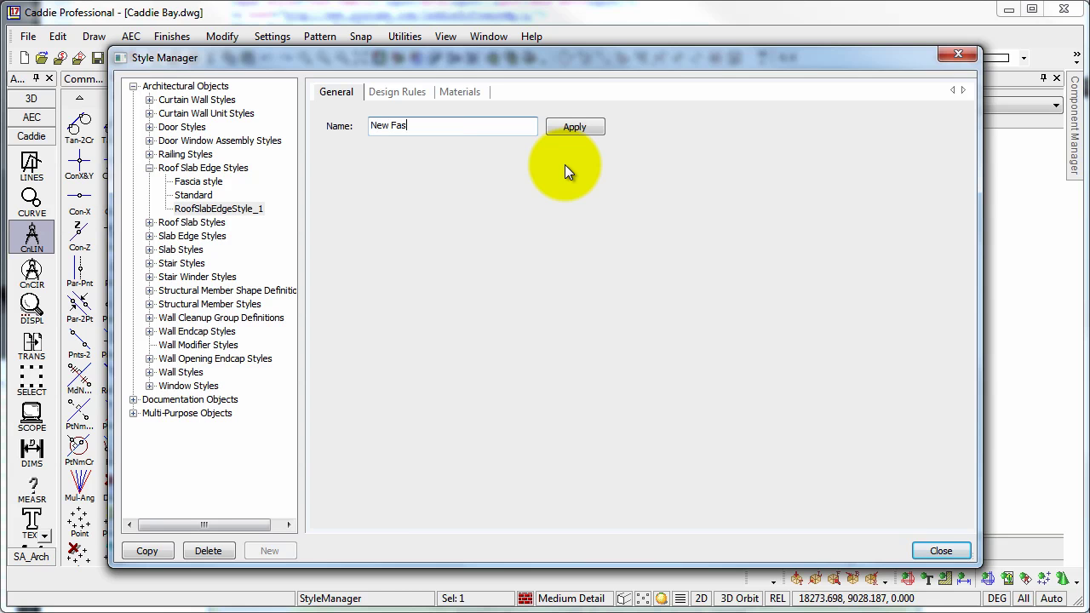
pyautogui.write('cia Style')
pyautogui.click(579, 127)
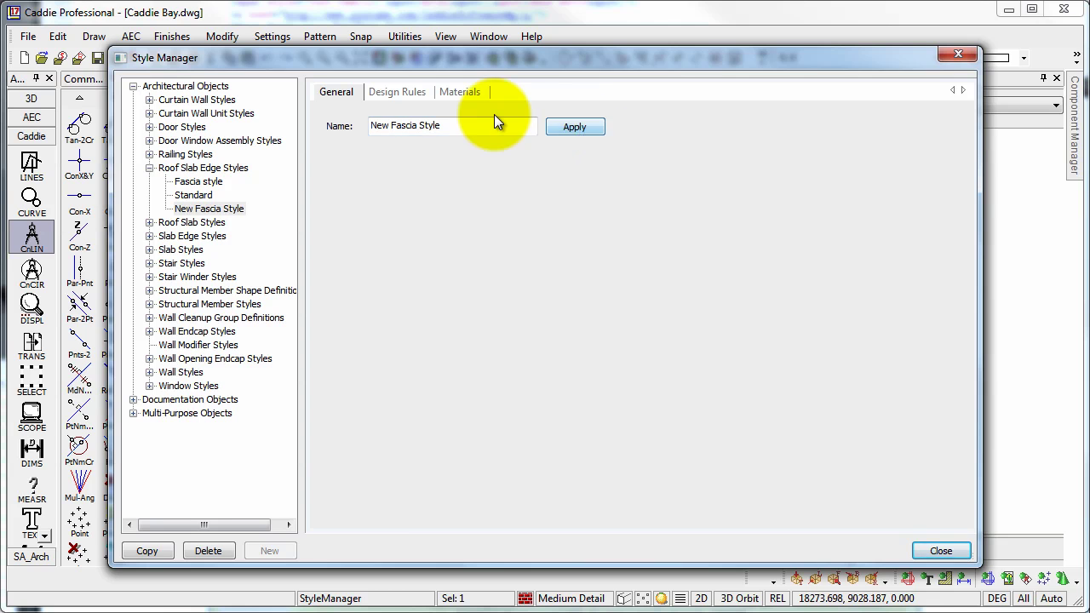
# Step: Turn on Draw Fascia with the New Fascia profile and Auto Adjust to Edge Height off, then apply and close
pyautogui.click(402, 91)
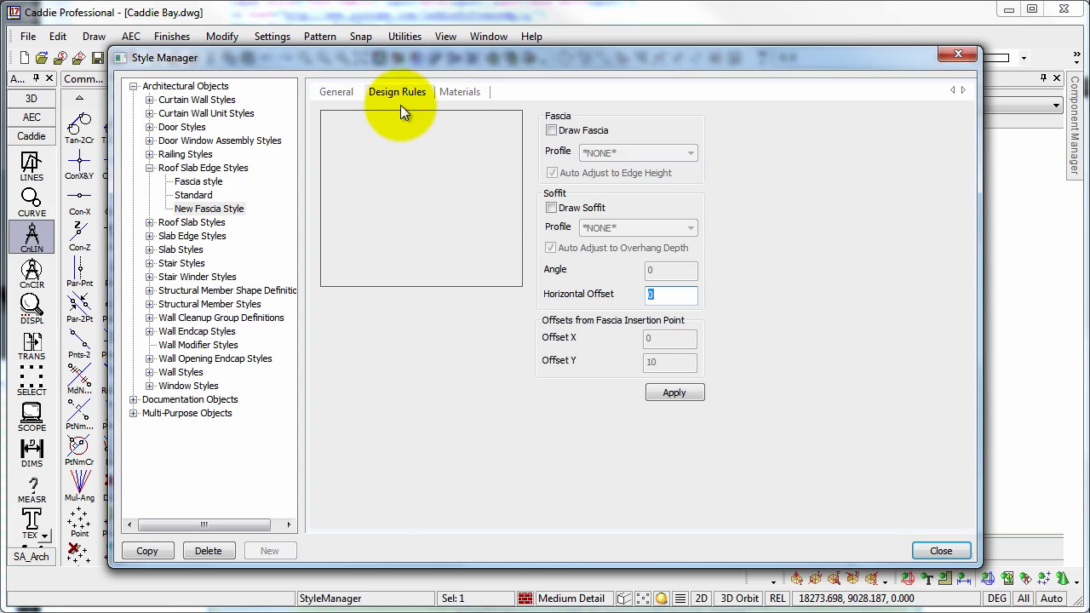
pyautogui.click(550, 129)
pyautogui.click(645, 154)
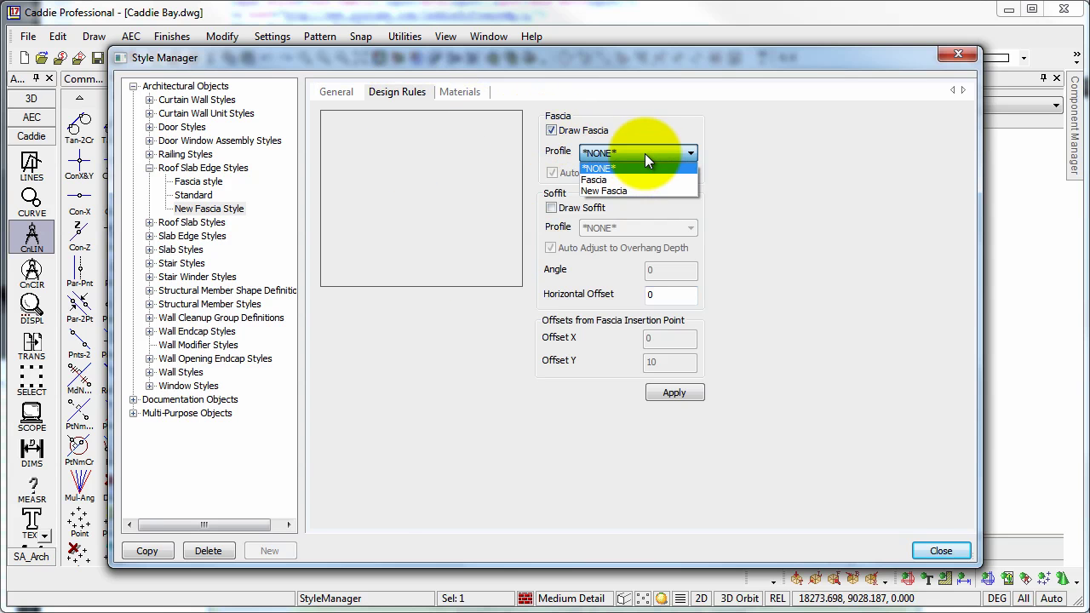
pyautogui.click(611, 191)
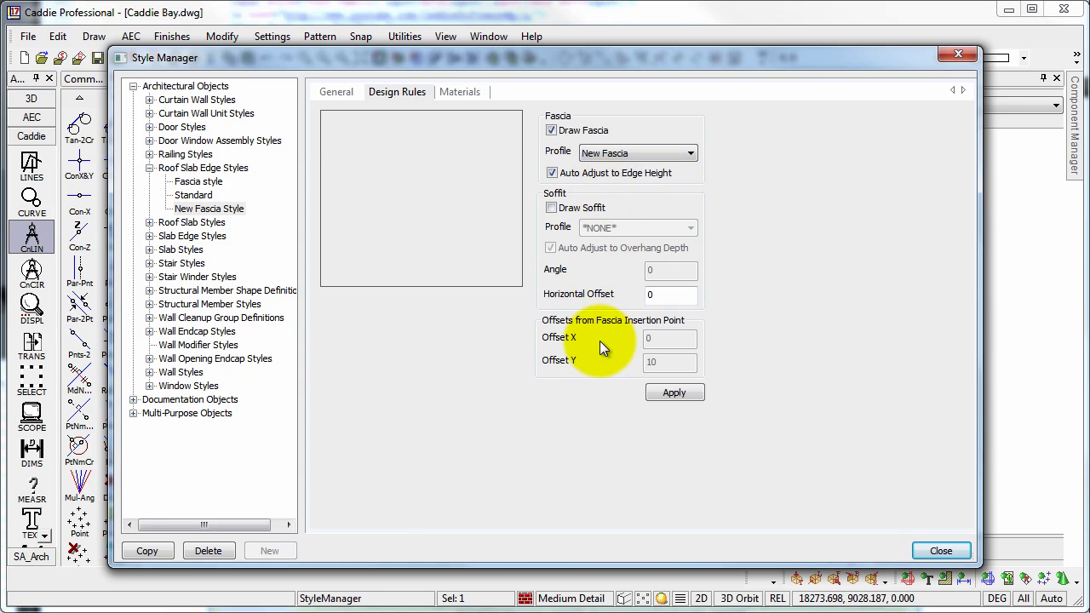
pyautogui.click(553, 173)
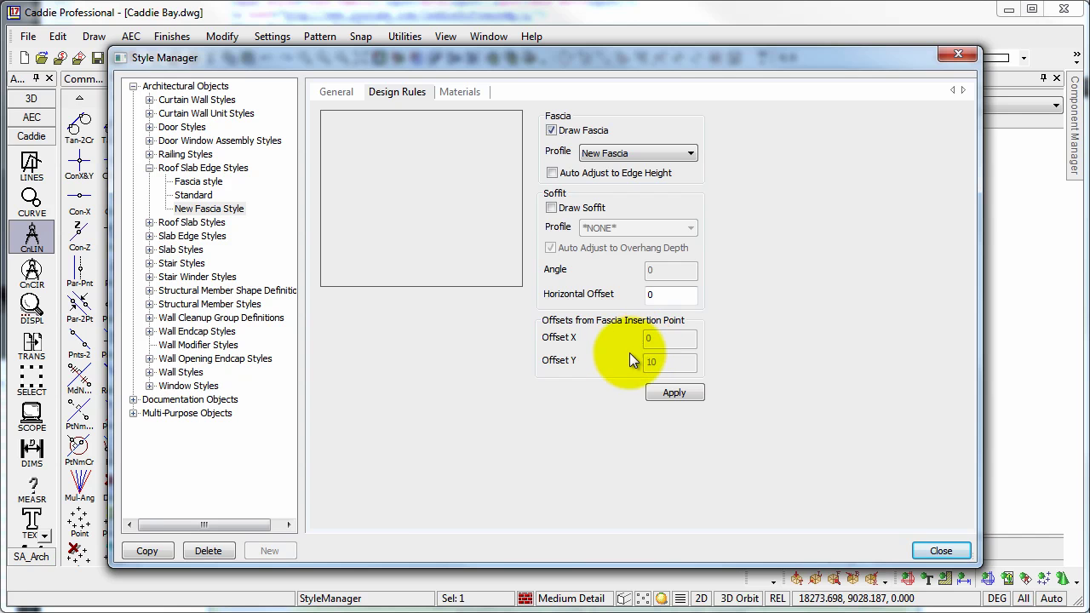
pyautogui.click(665, 392)
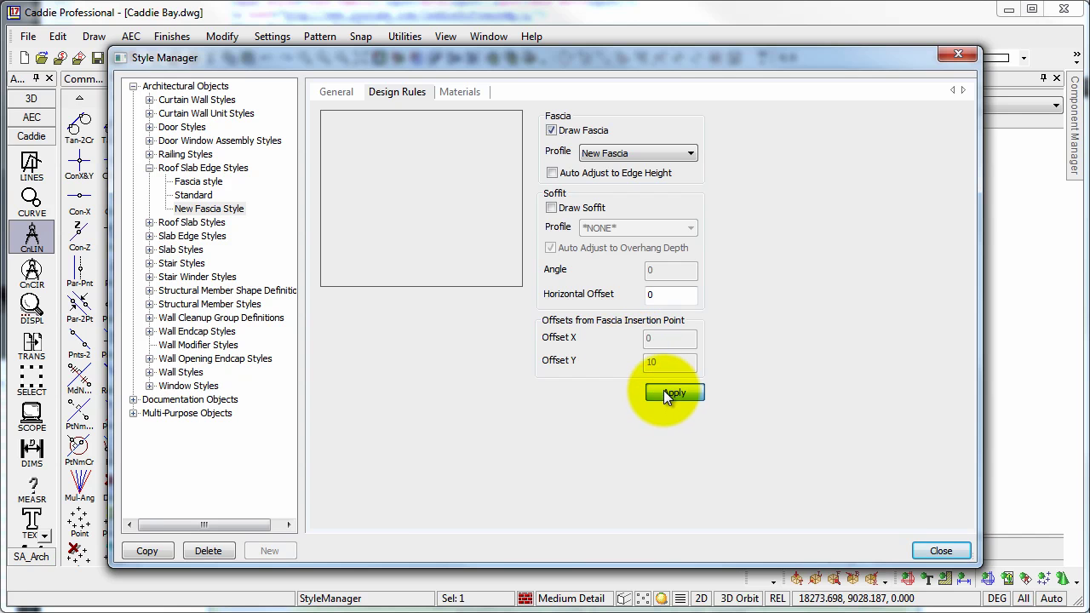
pyautogui.click(942, 550)
# Step: Orbit the bay window into a tilted 3D perspective and select its sloping roof
pyautogui.scroll(-6, 565, 243)
pyautogui.scroll(-3, 486, 255)
pyautogui.scroll(-3, 511, 302)
pyautogui.scroll(6, 545, 277)
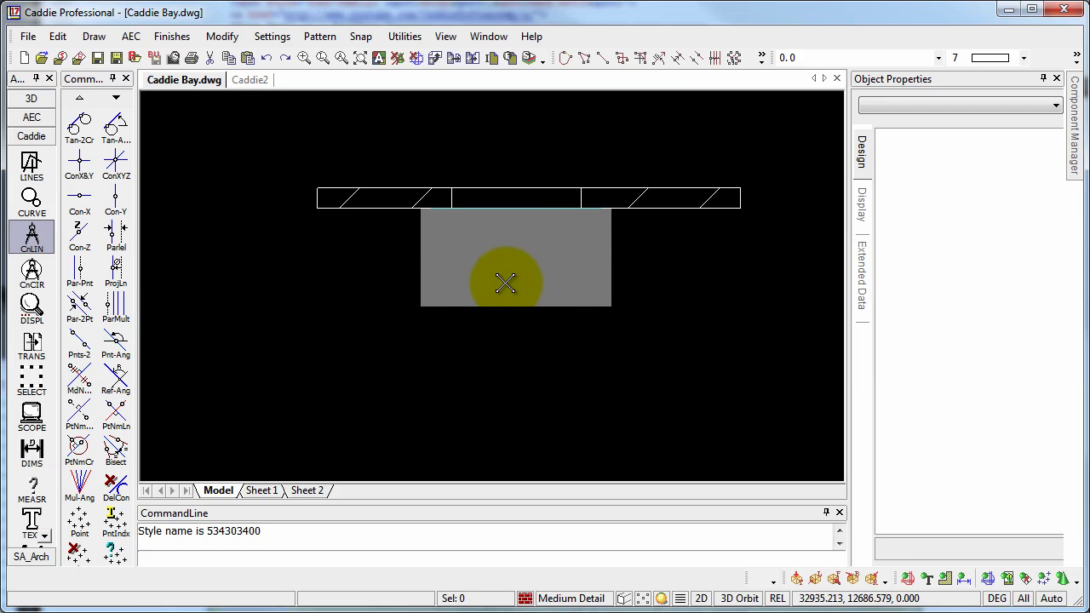
pyautogui.moveTo(476, 373)
pyautogui.mouseDown(button='middle')
pyautogui.moveTo(433, 166)
pyautogui.moveTo(752, 314)
pyautogui.moveTo(628, 285)
pyautogui.moveTo(549, 281)
pyautogui.moveTo(535, 389)
pyautogui.moveTo(474, 442)
pyautogui.moveTo(467, 302)
pyautogui.moveTo(687, 299)
pyautogui.moveTo(698, 263)
pyautogui.moveTo(667, 326)
pyautogui.moveTo(483, 219)
pyautogui.moveTo(560, 224)
pyautogui.mouseUp(button='middle')
pyautogui.click(559, 224)
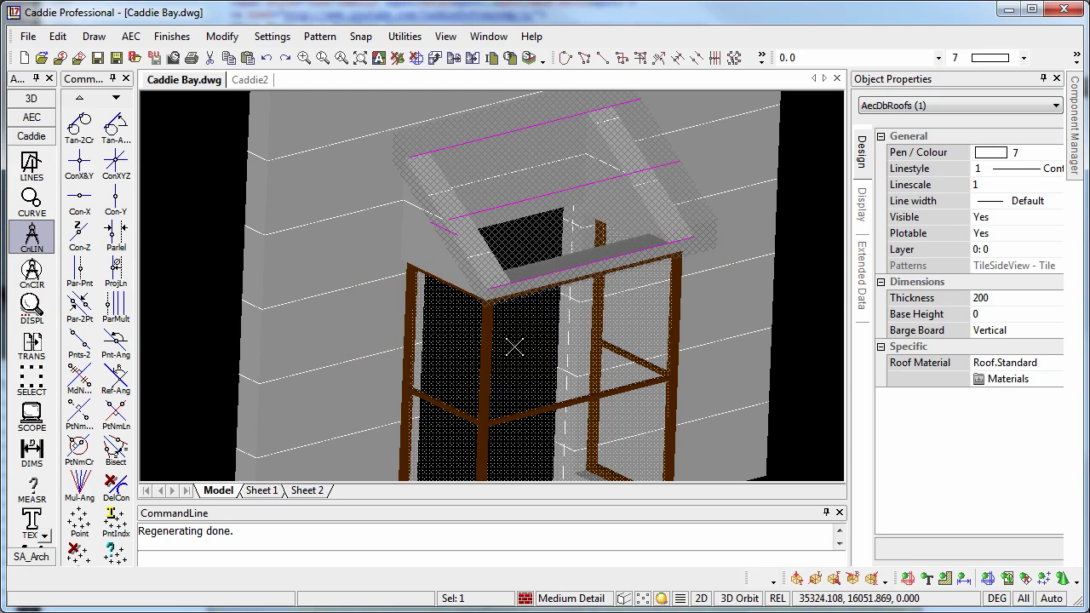
# Step: Convert the bay window roof to a roof slab, erasing the original, and select the new slab
pyautogui.click(32, 117)
pyautogui.click(32, 213)
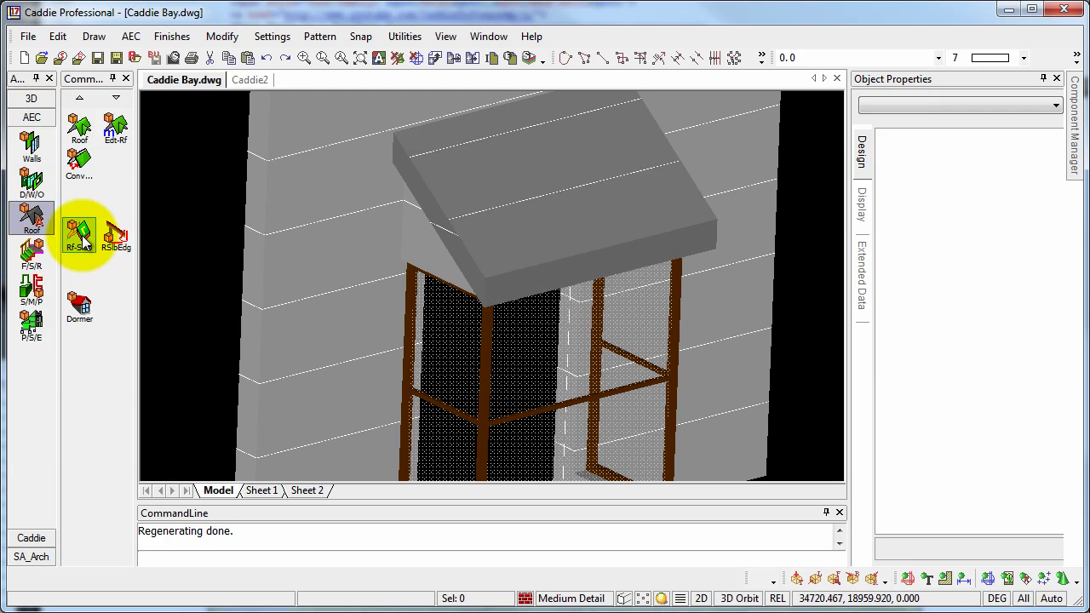
pyautogui.click(79, 179)
pyautogui.click(553, 243)
pyautogui.click(531, 349)
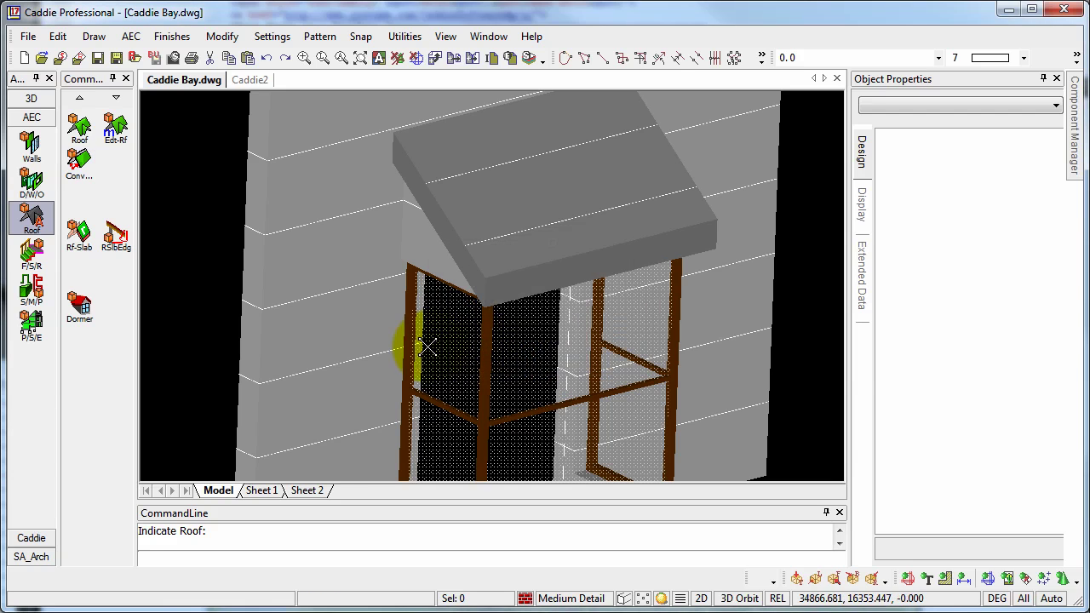
pyautogui.click(570, 255)
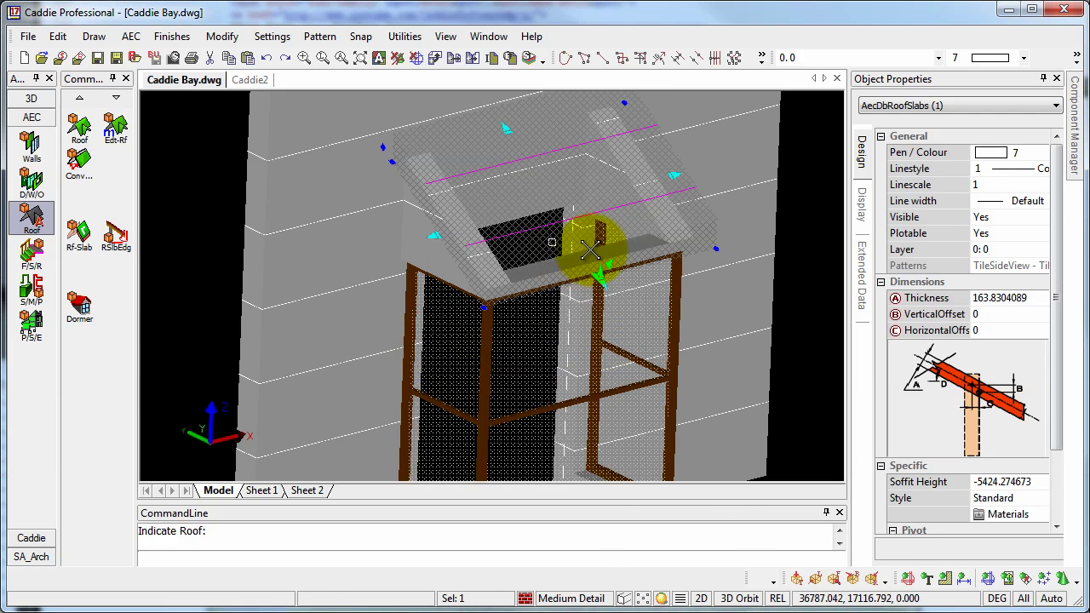
# Step: Open the roof slab's Modify Edges settings and check which slab edges are edges 1, 2 and 4
pyautogui.rightClick(590, 249)
pyautogui.moveTo(672, 489)
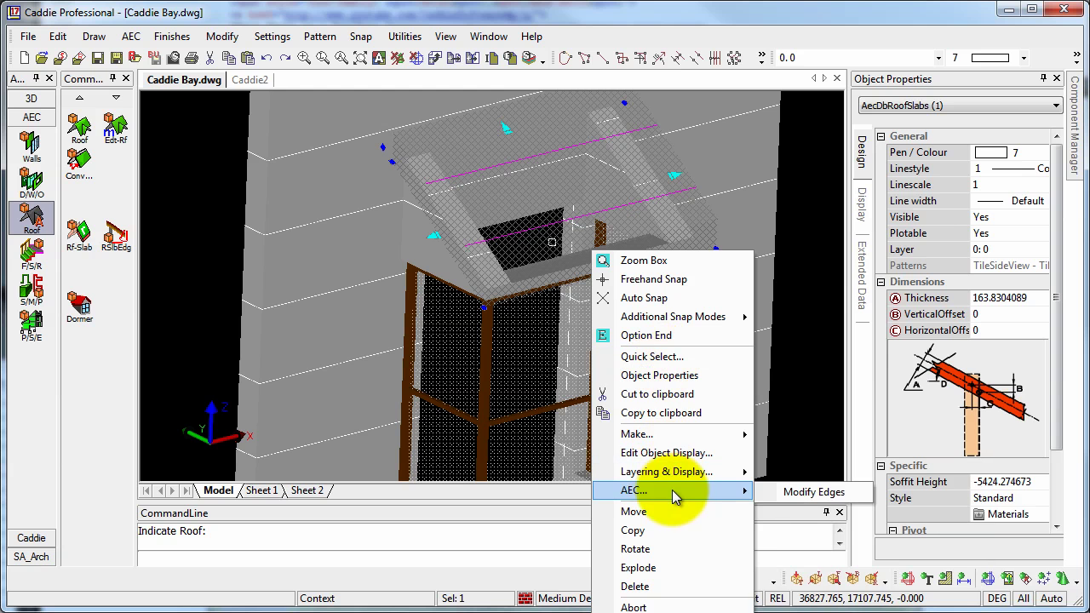
pyautogui.click(813, 492)
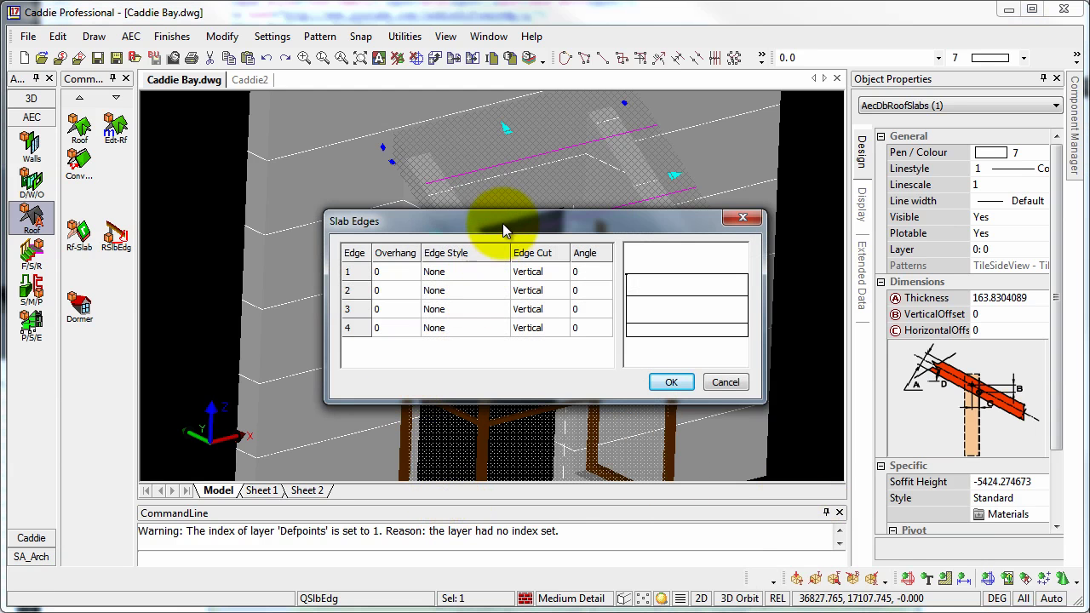
pyautogui.moveTo(501, 223); pyautogui.dragTo(201, 150)
pyautogui.click(193, 197)
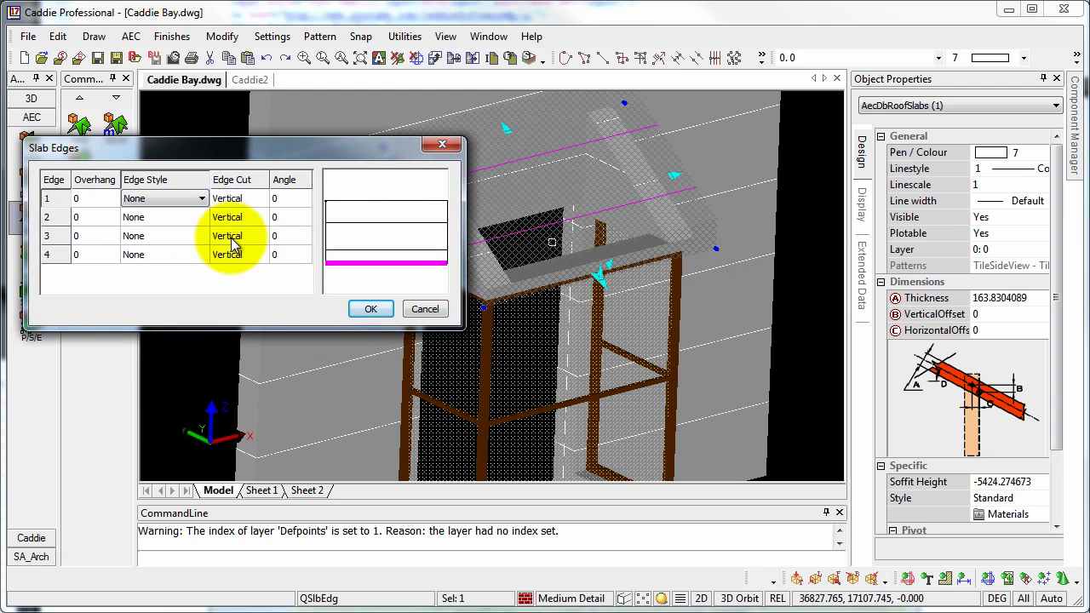
pyautogui.click(170, 217)
pyautogui.click(169, 197)
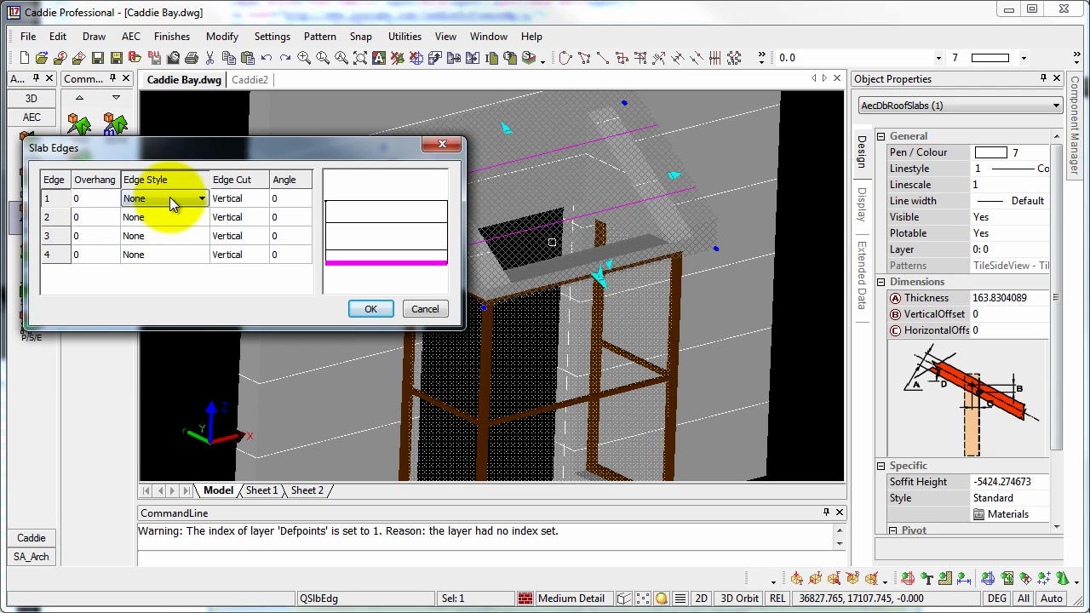
pyautogui.click(165, 252)
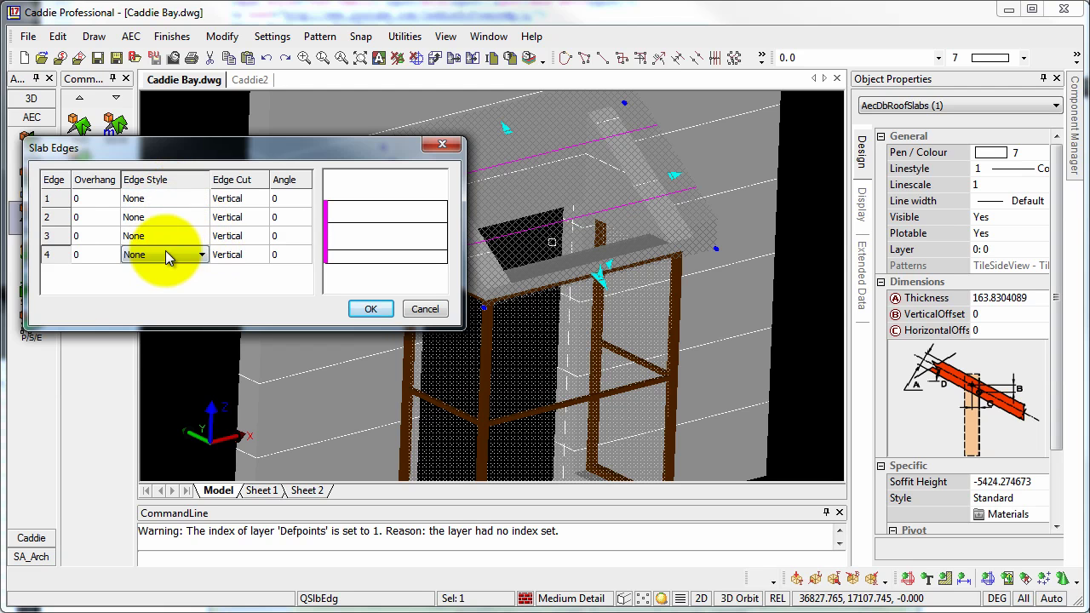
pyautogui.click(186, 198)
# Step: Give edge 1 the New Fascia Style with a Vertical edge cut and apply it
pyautogui.click(202, 200)
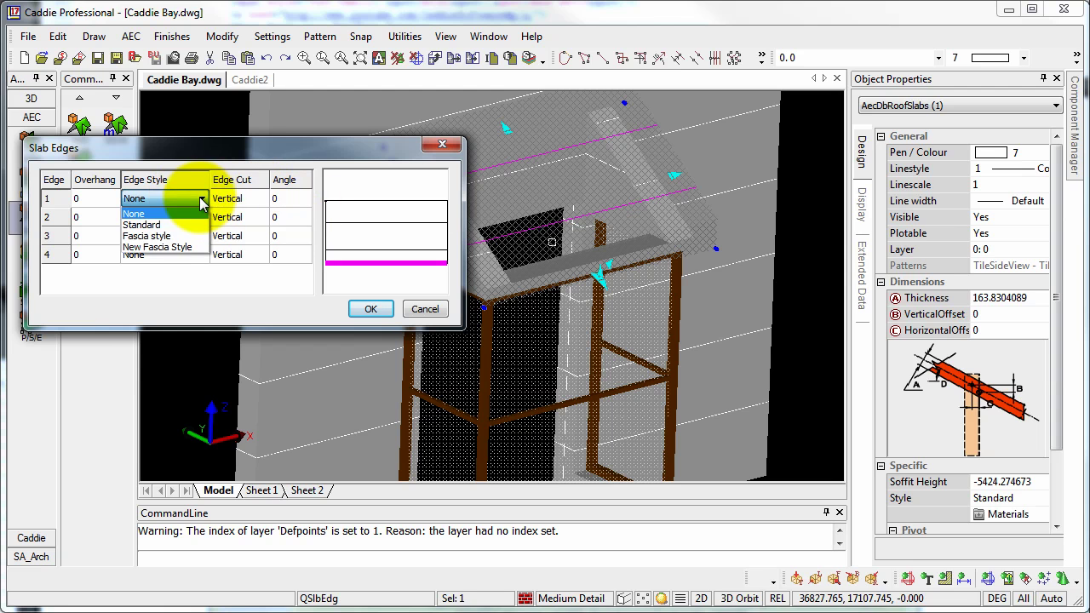
pyautogui.click(159, 247)
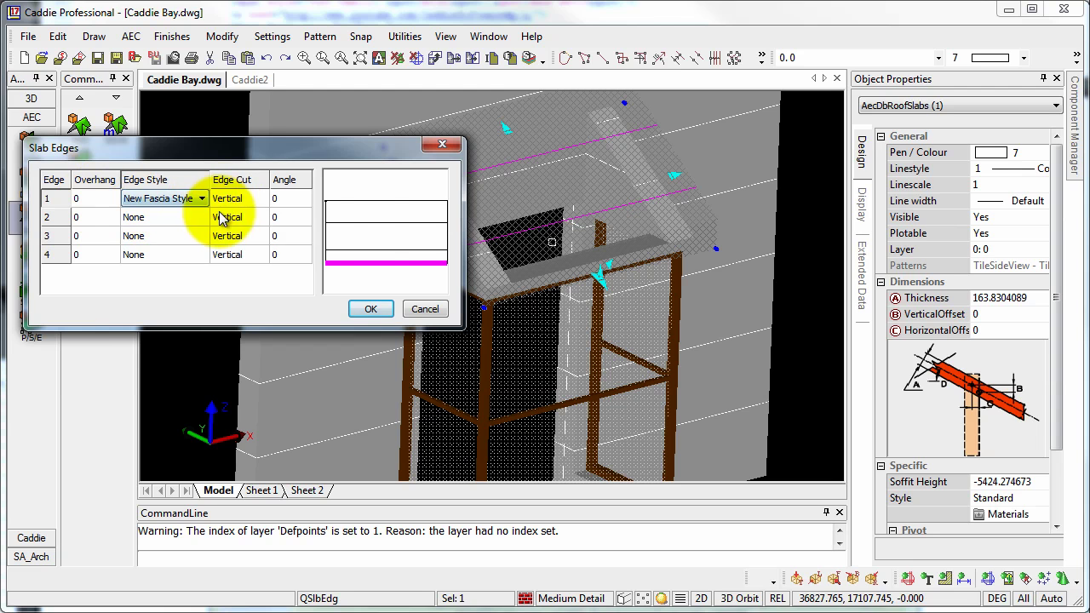
pyautogui.click(371, 310)
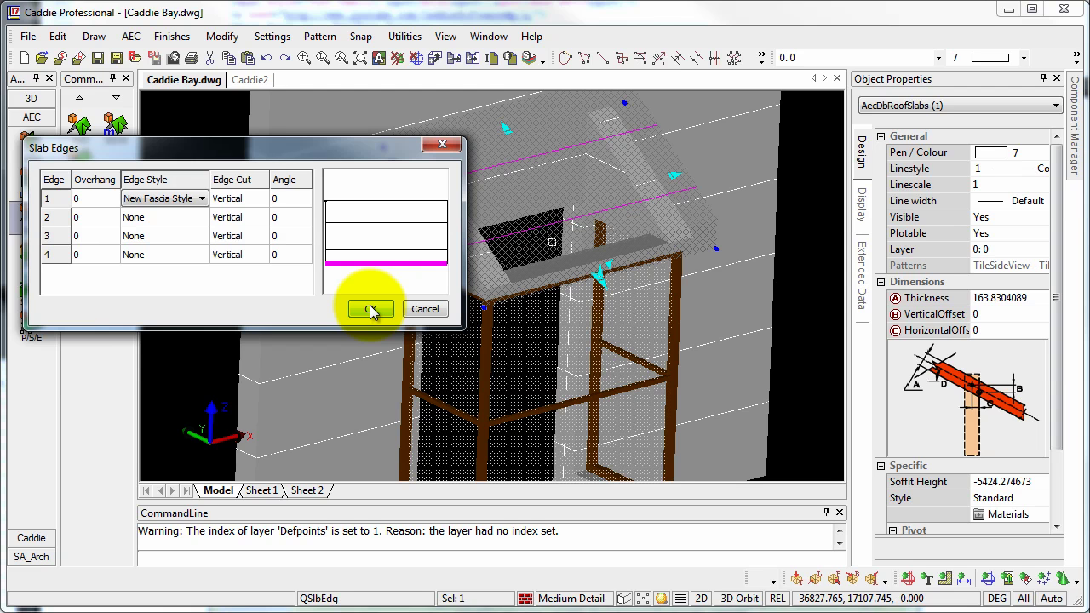
pyautogui.click(262, 200)
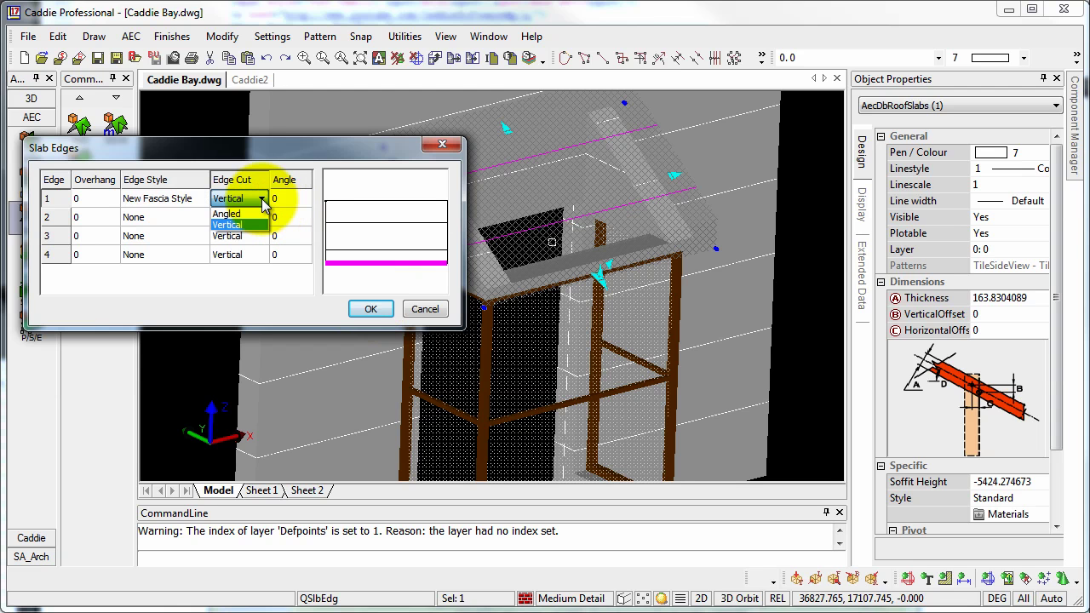
pyautogui.click(259, 225)
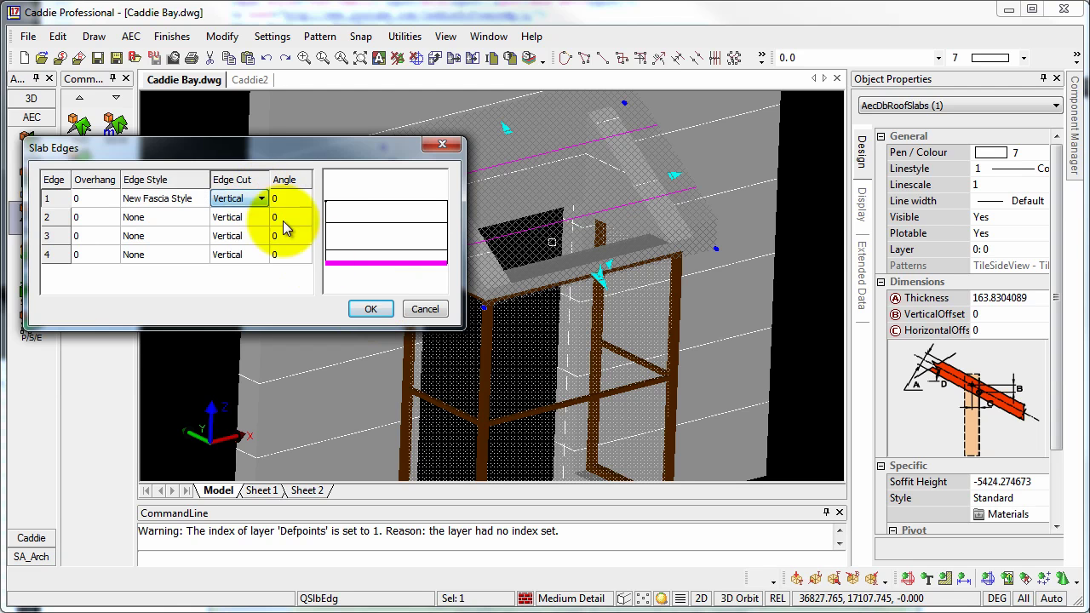
pyautogui.click(368, 310)
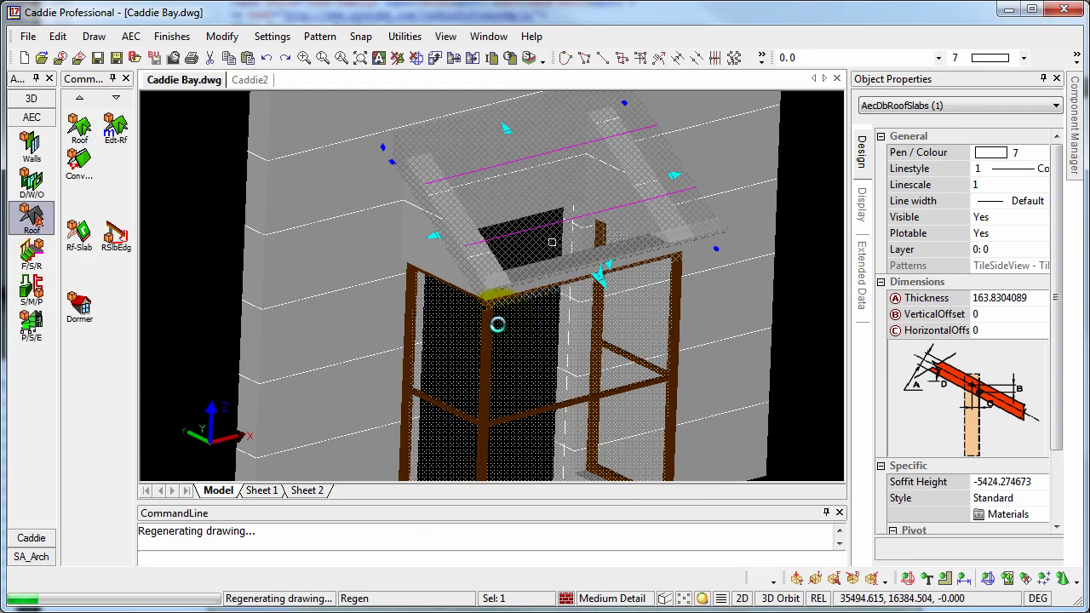
# Step: Deselect the slab, inspect the fascia and gutter in 3D, then return to a Top plan view
pyautogui.press('Escape')
pyautogui.moveTo(480, 348); pyautogui.dragTo(596, 316)
pyautogui.scroll(5, 559, 277)
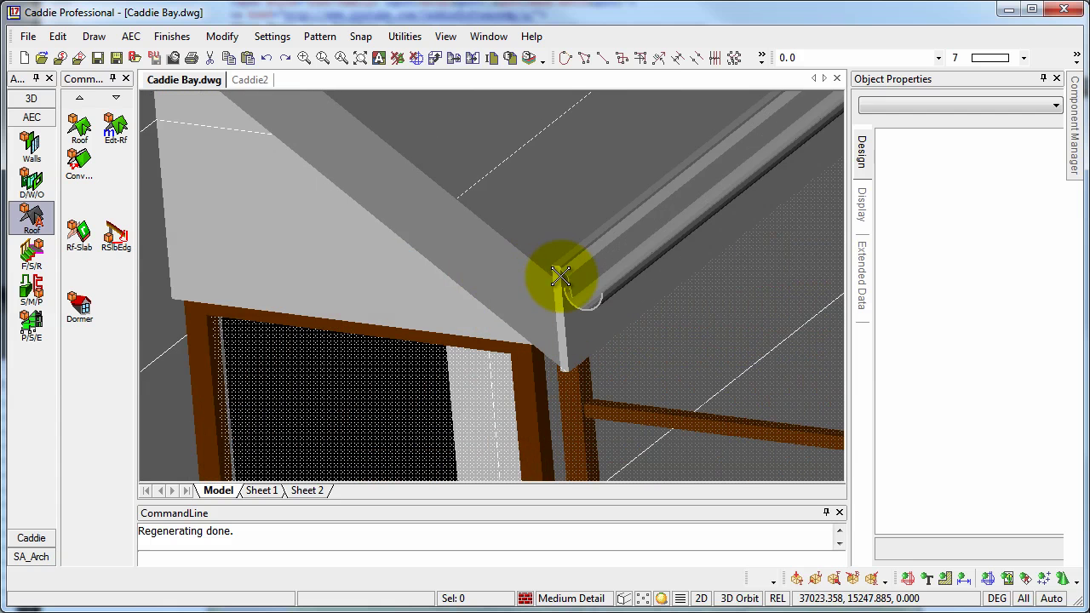
pyautogui.scroll(-3, 559, 276)
pyautogui.moveTo(693, 333); pyautogui.dragTo(652, 324)
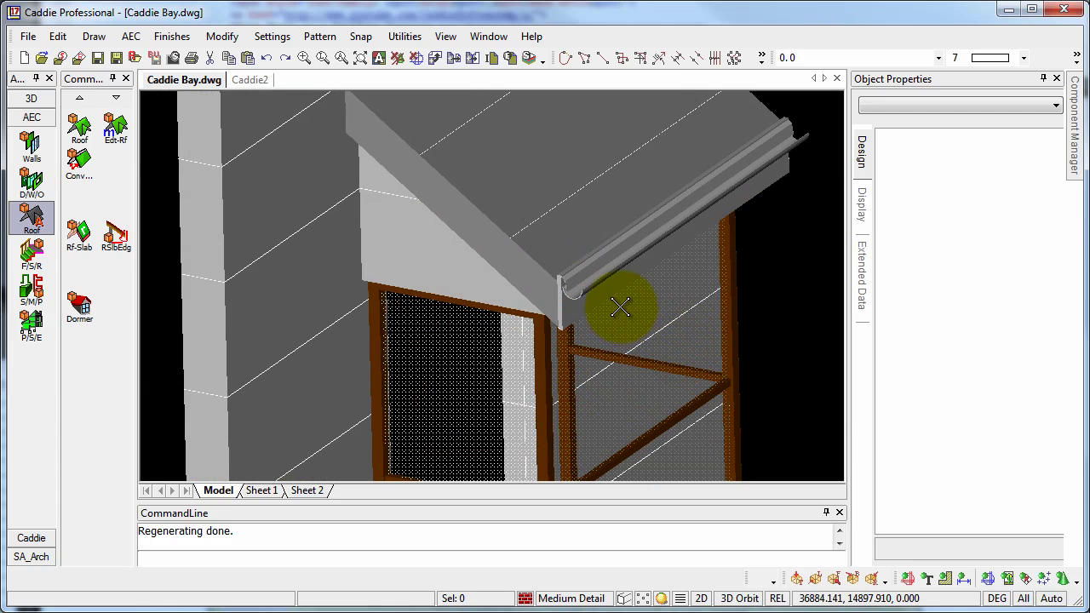
pyautogui.scroll(-8, 620, 307)
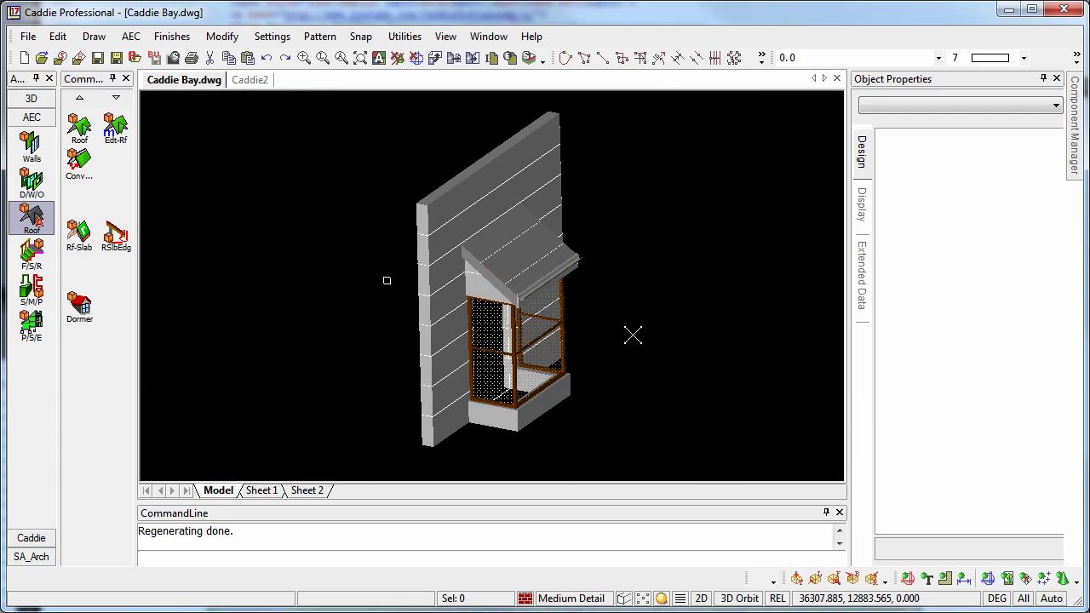
pyautogui.press('F5')
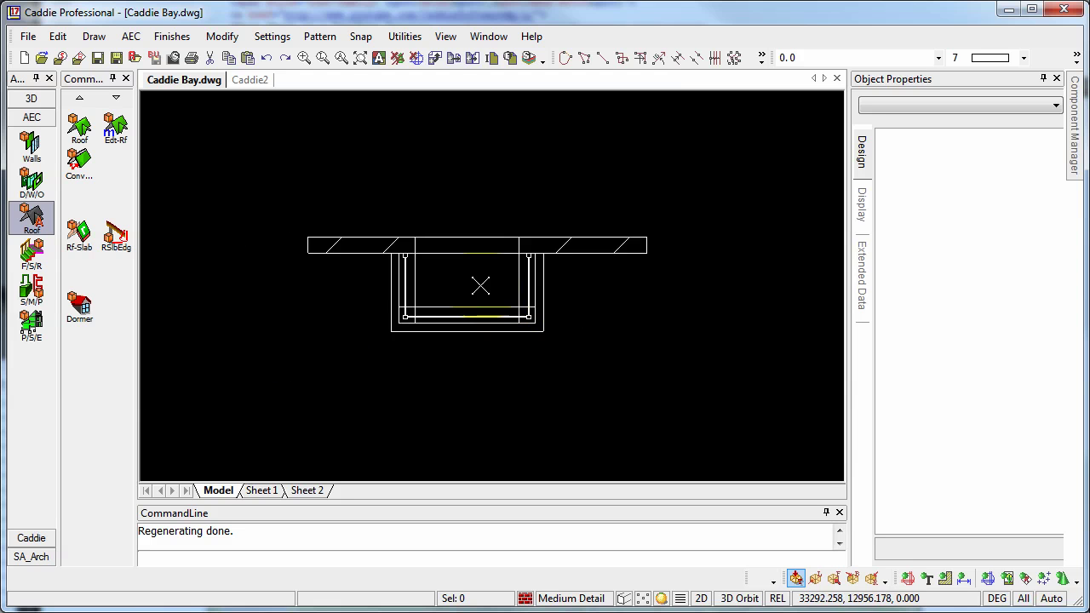
pyautogui.moveTo(455, 270); pyautogui.dragTo(361, 284, button='middle')
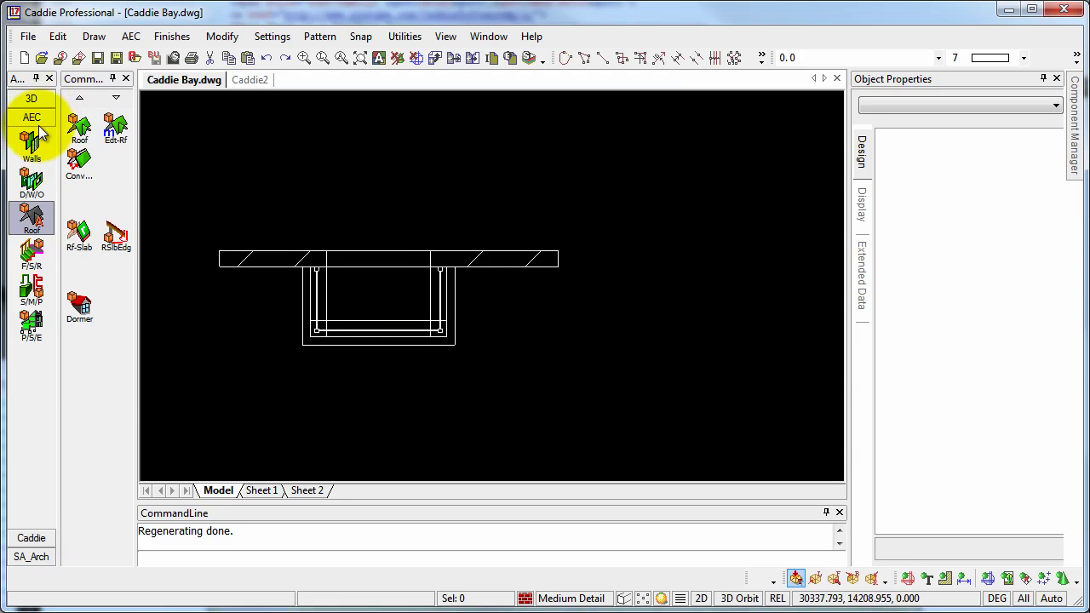
# Step: Create a Quick Section with a vertical profile line across the bay, placed right of the plan
pyautogui.click(31, 324)
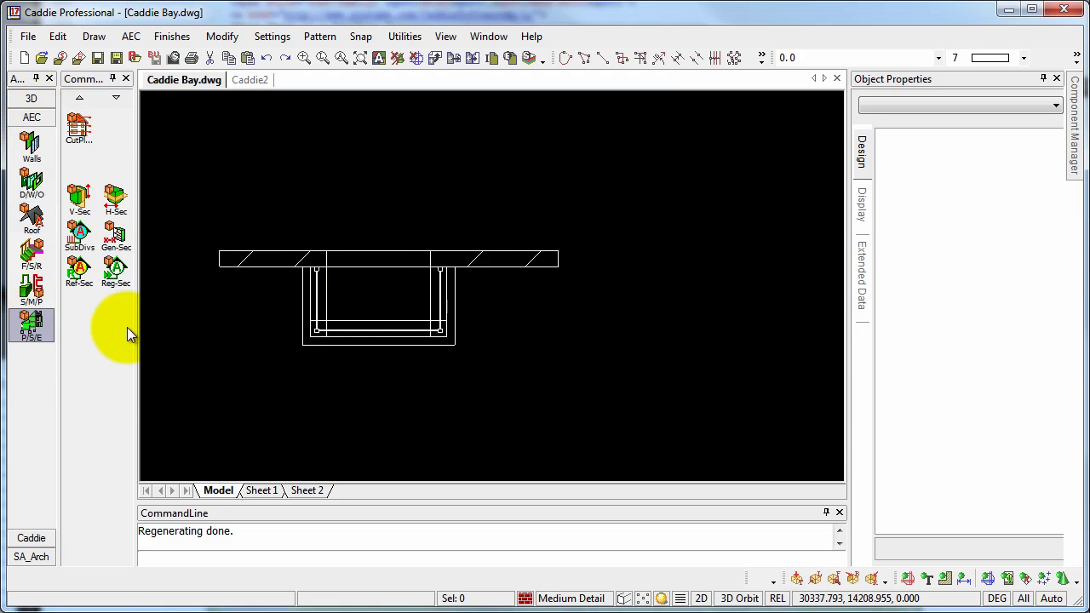
pyautogui.click(89, 196)
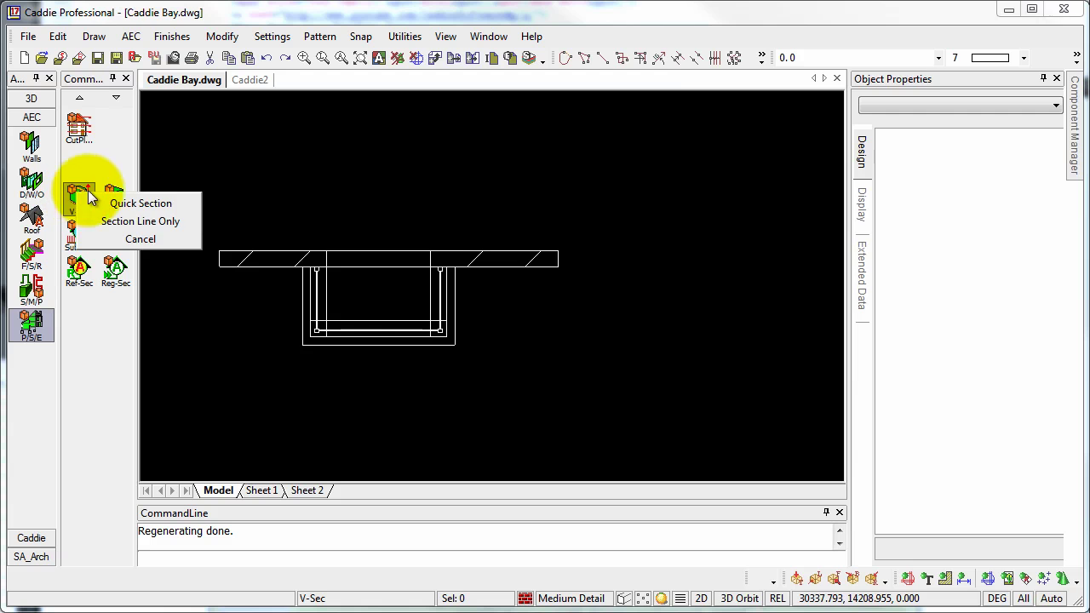
pyautogui.click(148, 203)
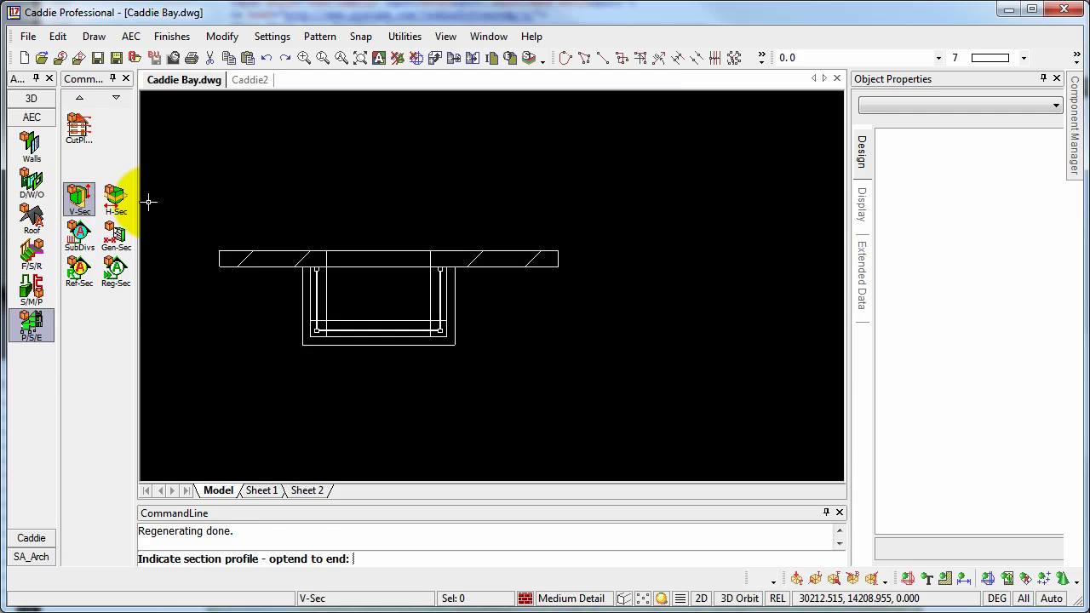
pyautogui.click(378, 363)
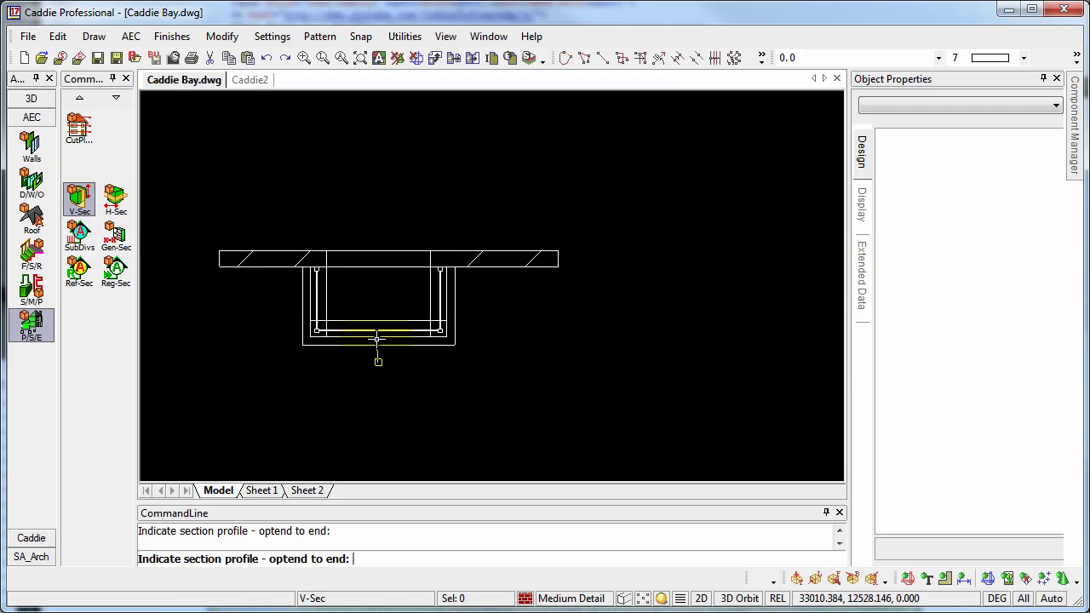
pyautogui.click(378, 237)
pyautogui.rightClick(378, 232)
pyautogui.click(472, 326)
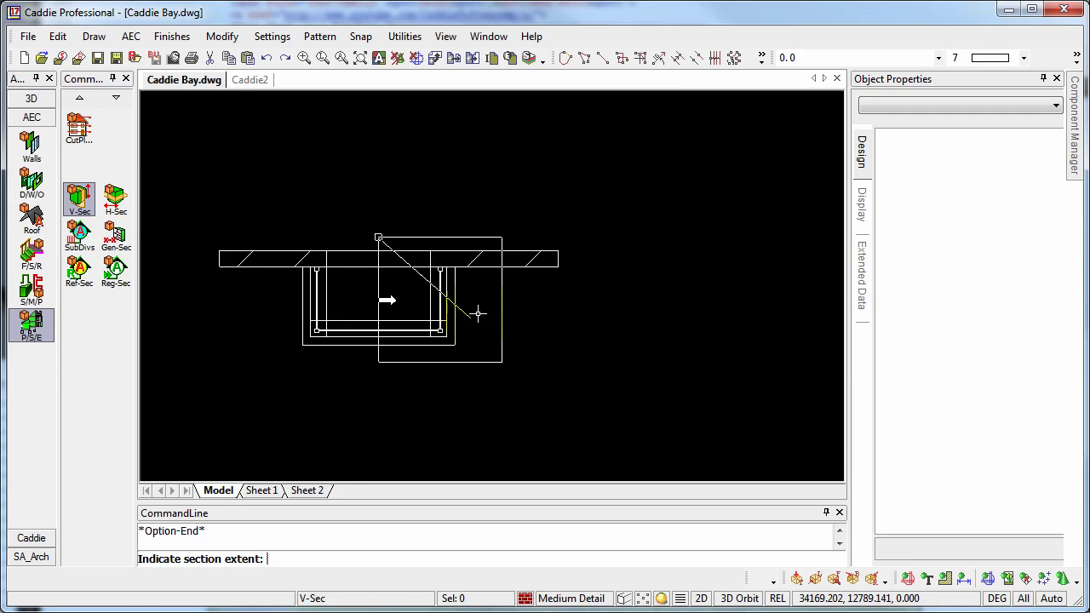
pyautogui.click(555, 303)
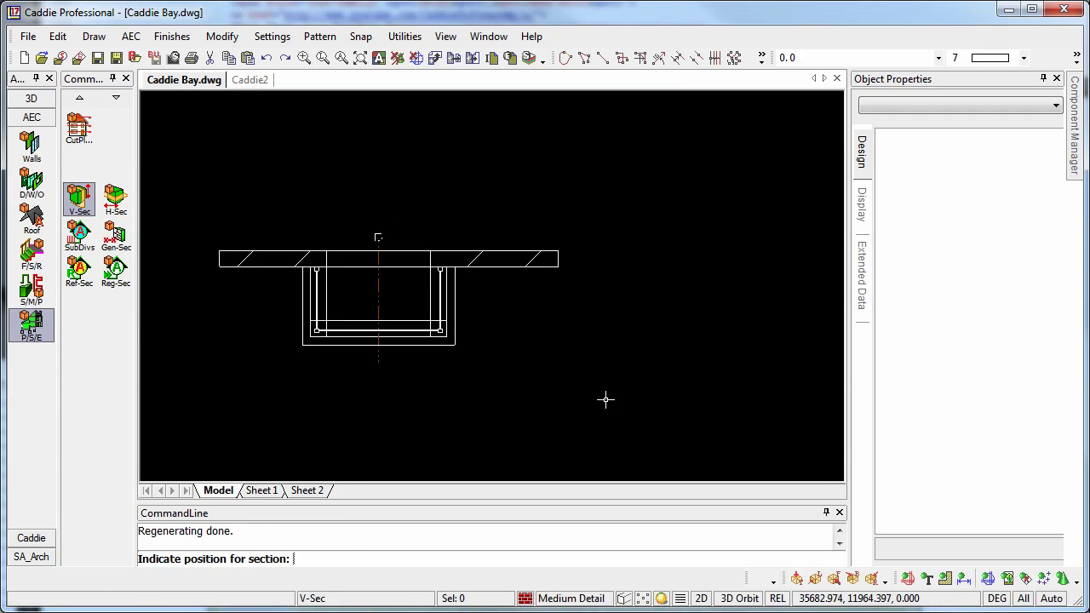
pyautogui.click(641, 439)
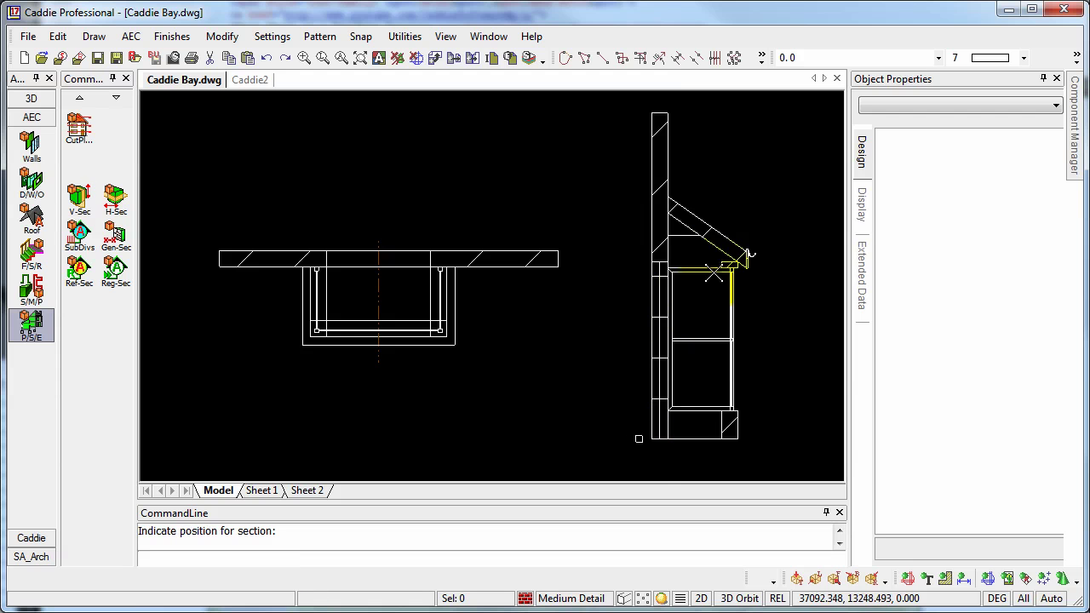
# Step: Zoom and pan to the roof eave in the section to view the fascia and gutter
pyautogui.scroll(2, 698, 265)
pyautogui.moveTo(697, 265)
pyautogui.mouseDown(button='middle')
pyautogui.moveTo(542, 304)
pyautogui.moveTo(536, 268)
pyautogui.mouseUp(button='middle')
pyautogui.scroll(3, 462, 312)
pyautogui.scroll(1, 575, 370)
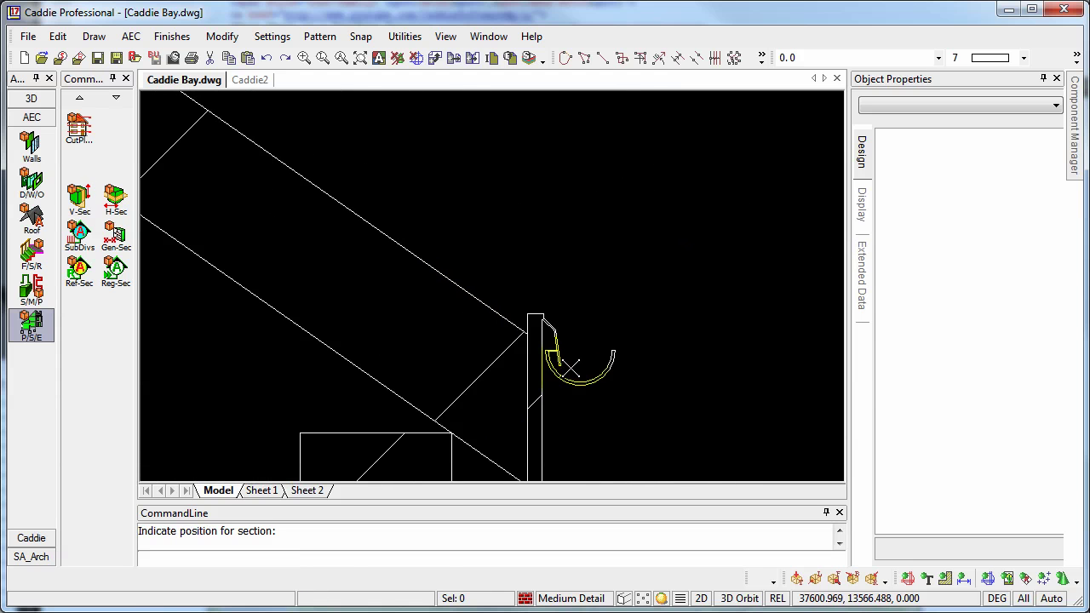
pyautogui.scroll(-3, 575, 368)
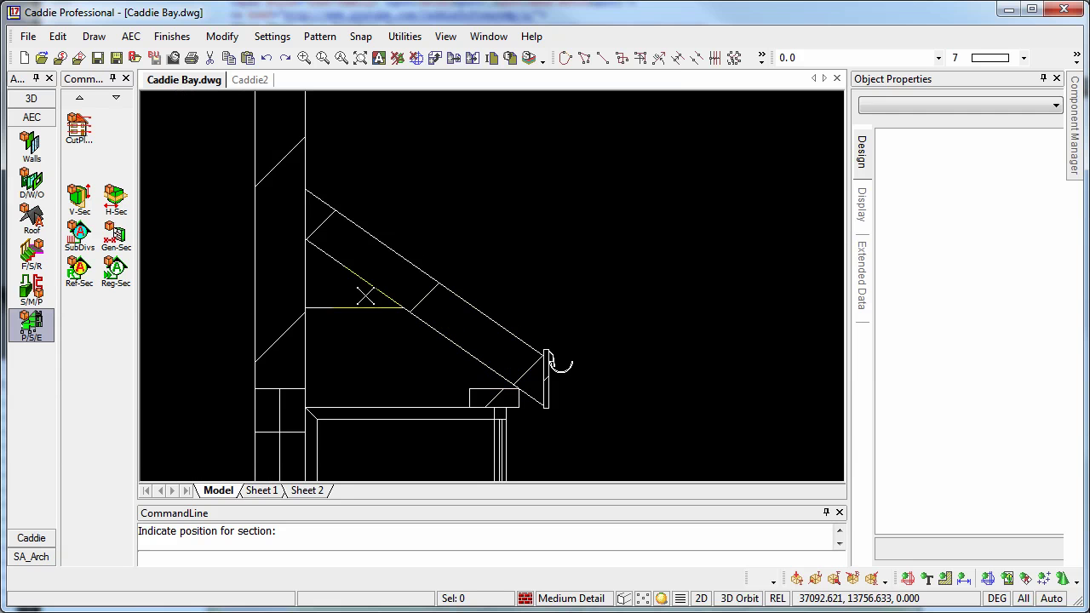
# Step: Draw a line up the roof slope from the gutter to where the roof meets the wall
pyautogui.click(603, 58)
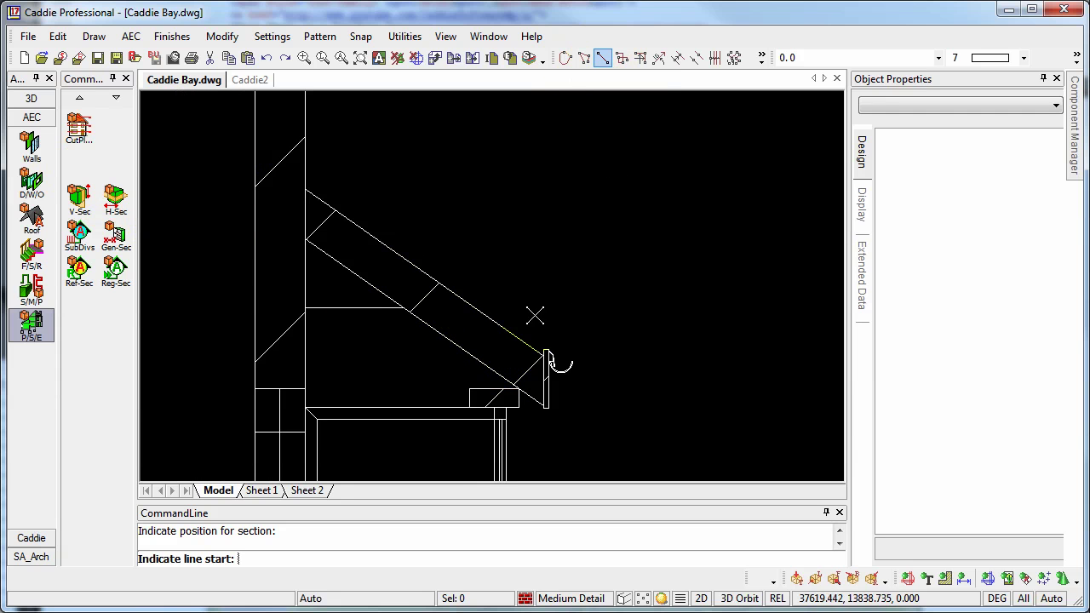
pyautogui.scroll(2, 542, 356)
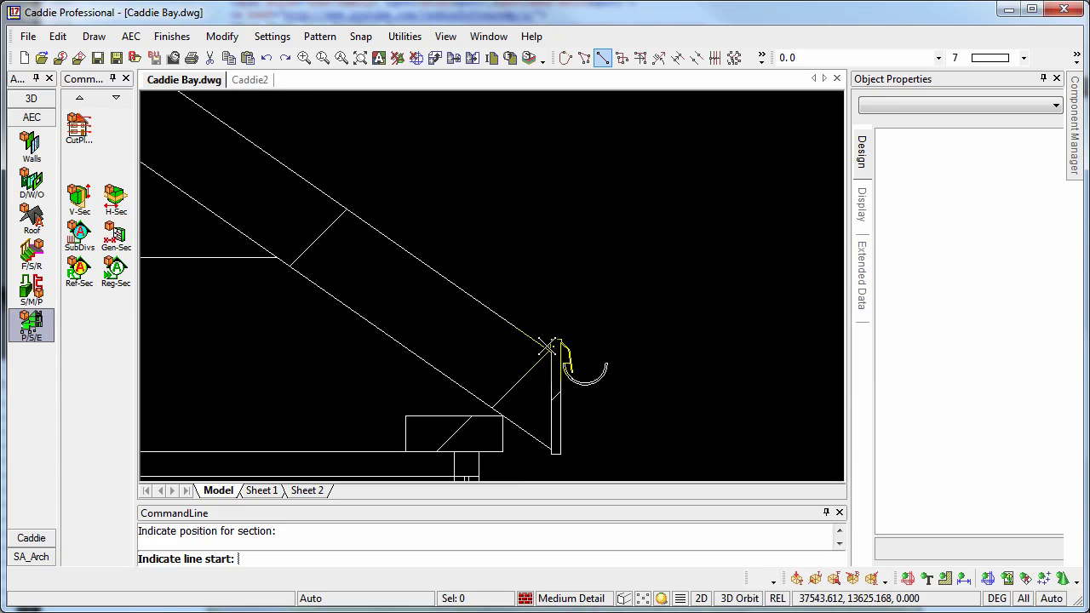
pyautogui.click(552, 350)
pyautogui.moveTo(511, 341); pyautogui.dragTo(287, 165, button='middle')
pyautogui.click(328, 197)
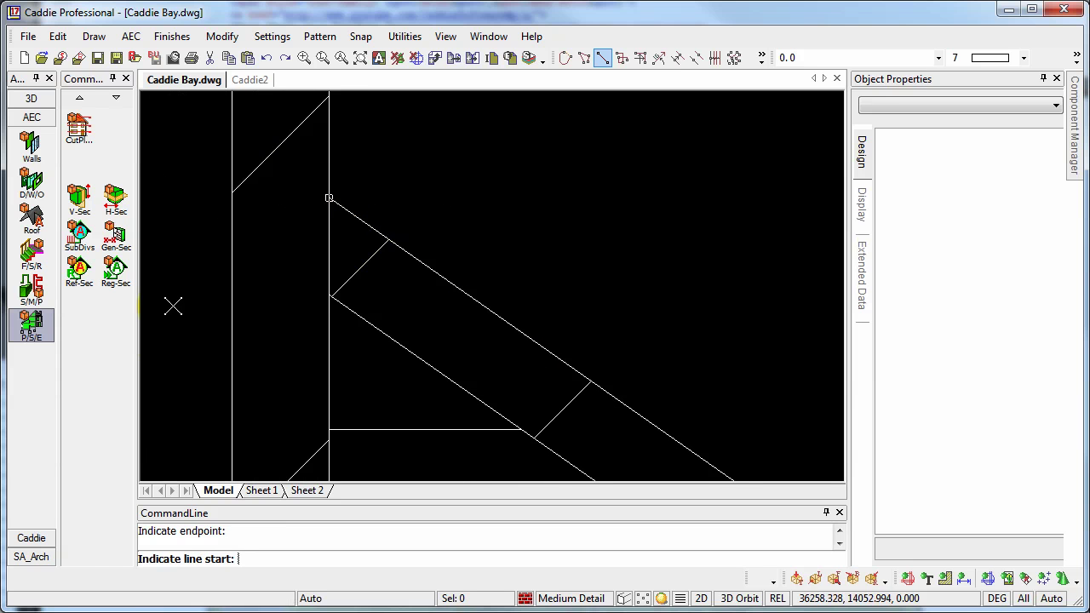
# Step: Start the side-view roof tile tool and choose the Redland 49 Tile profile
pyautogui.click(41, 558)
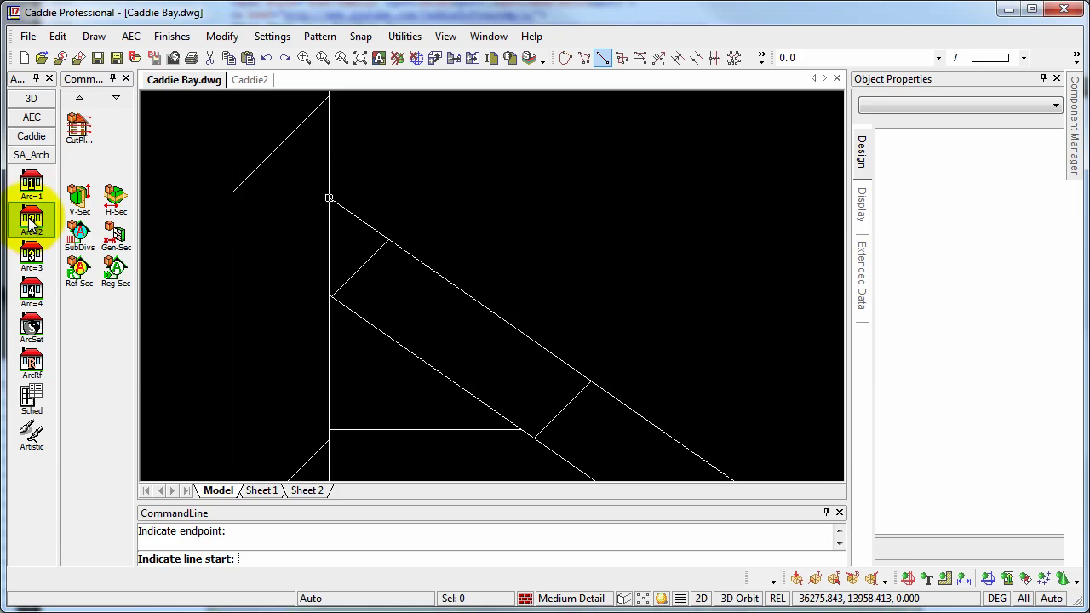
pyautogui.click(32, 363)
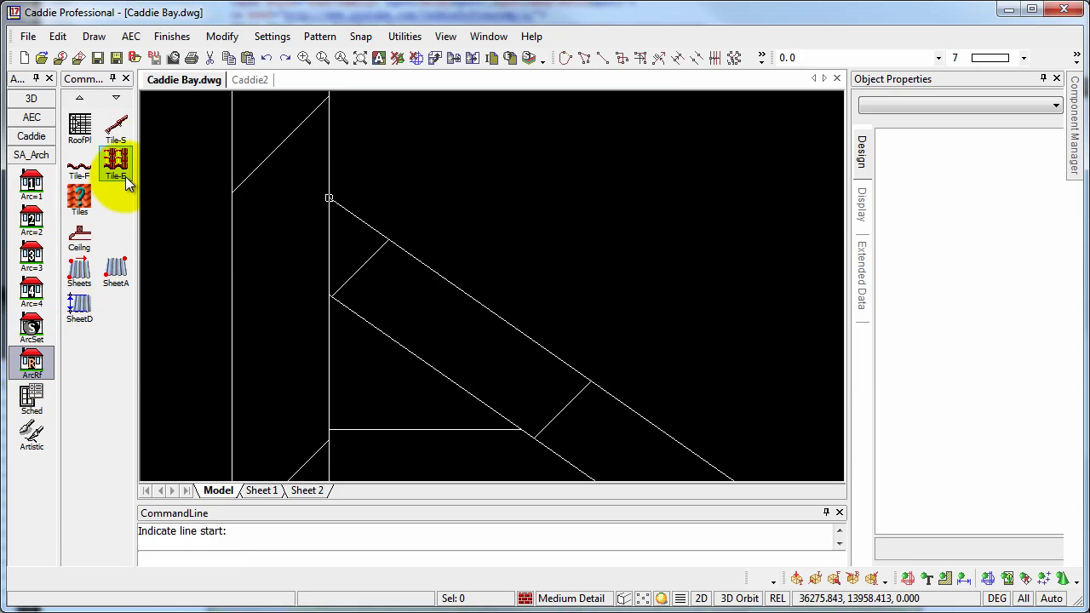
pyautogui.click(116, 129)
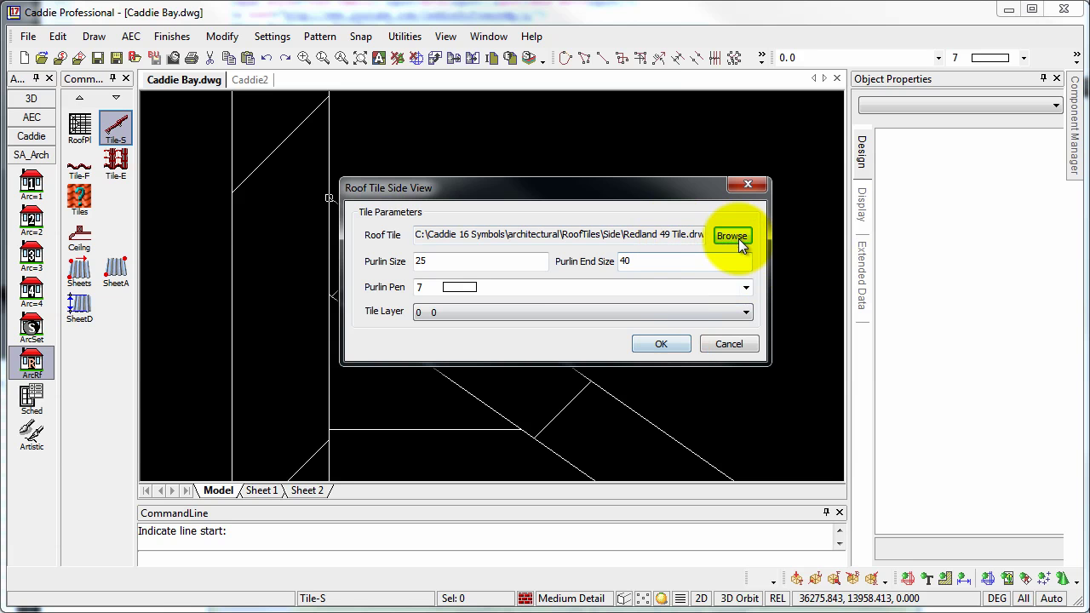
pyautogui.click(734, 236)
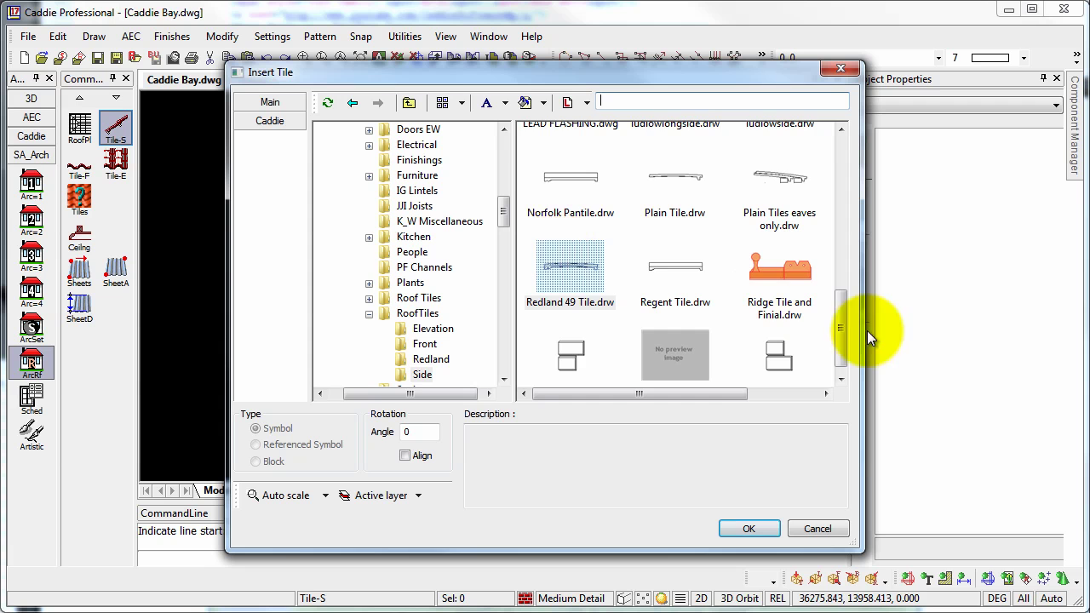
pyautogui.moveTo(841, 330); pyautogui.dragTo(819, 433)
pyautogui.click(753, 527)
# Step: Accept the tile settings and lay Redland 49 tiles along the section's roof line
pyautogui.click(661, 346)
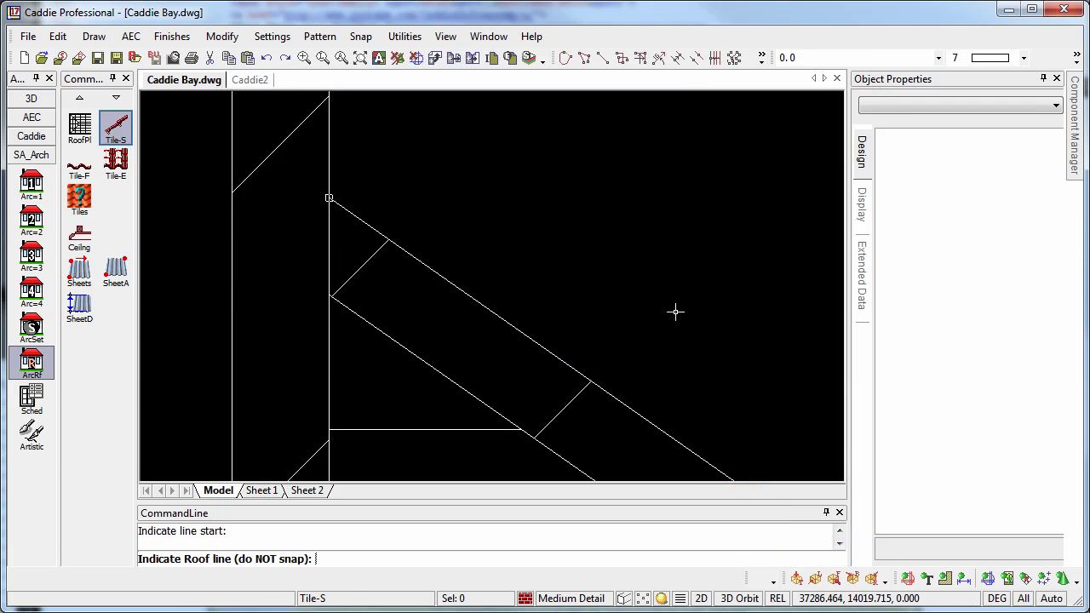
pyautogui.moveTo(664, 426); pyautogui.dragTo(579, 330, button='middle')
pyautogui.click(569, 352)
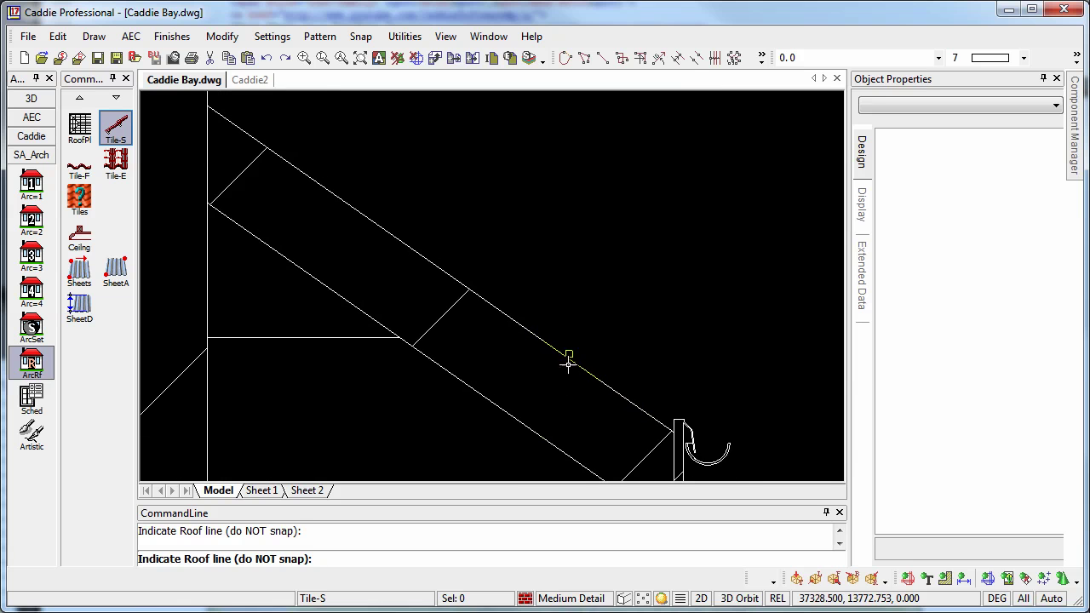
# Step: Zoom out and orbit the model to review the tiled section detail in an oblique 3D view
pyautogui.scroll(-5, 553, 362)
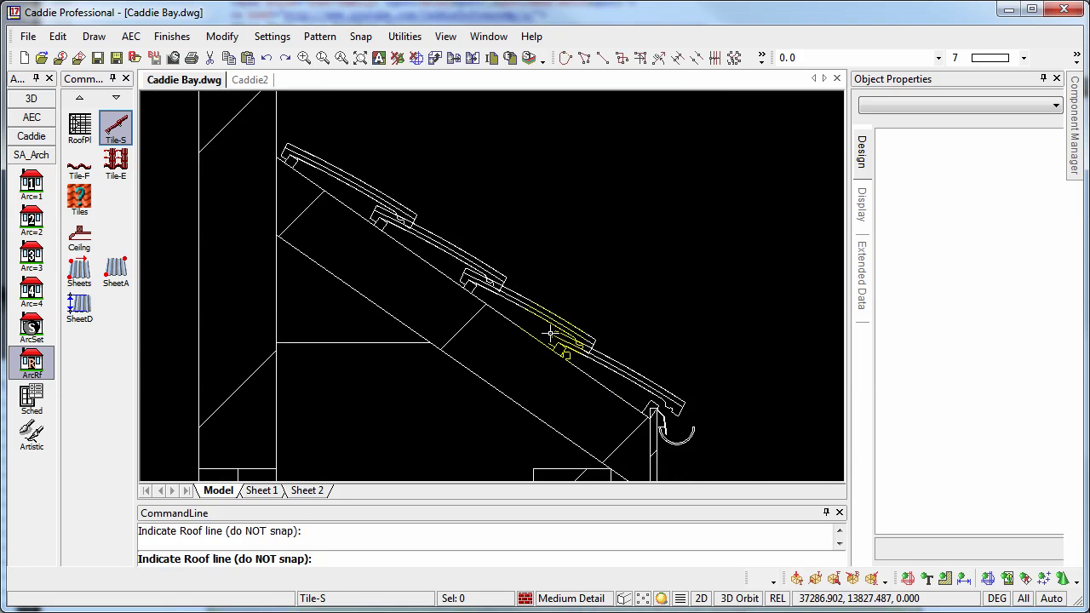
pyautogui.scroll(-2, 511, 374)
pyautogui.scroll(1, 528, 341)
pyautogui.moveTo(523, 365); pyautogui.dragTo(540, 367, button='middle')
pyautogui.scroll(1, 537, 342)
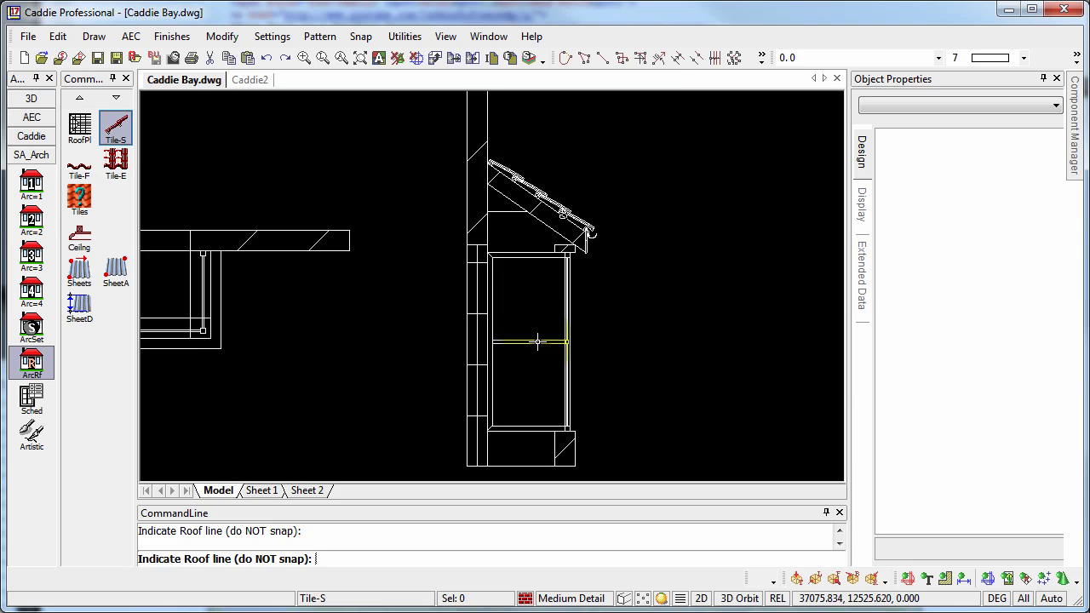
pyautogui.scroll(-3, 437, 376)
pyautogui.keyDown('shift'); pyautogui.moveTo(514, 420); pyautogui.dragTo(630, 268, button='middle'); pyautogui.keyUp('shift')
pyautogui.moveTo(380, 335)
pyautogui.keyDown('shift'); pyautogui.mouseDown(button='middle')
pyautogui.moveTo(418, 370)
pyautogui.moveTo(453, 353)
pyautogui.moveTo(457, 328)
pyautogui.moveTo(494, 325)
pyautogui.mouseUp(button='middle'); pyautogui.keyUp('shift')
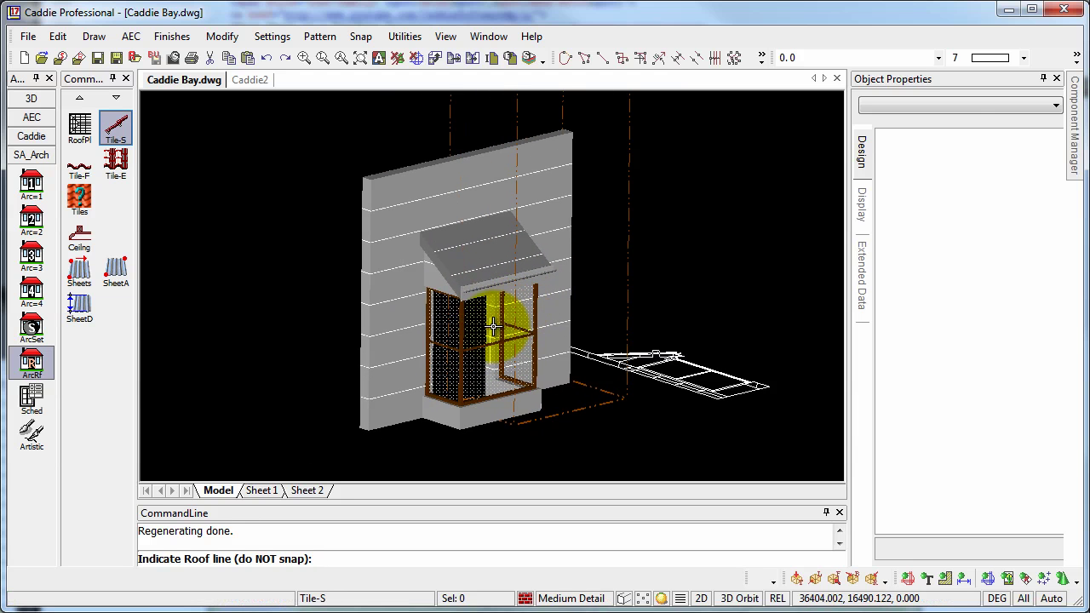